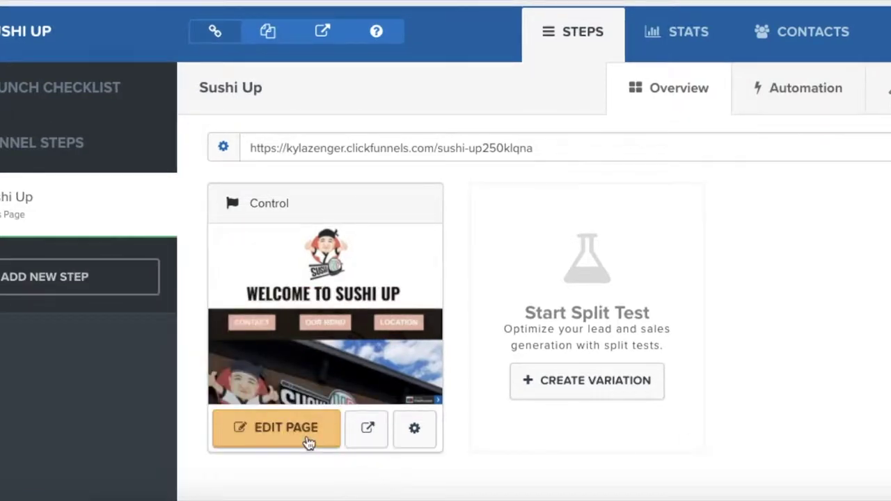
- Open the Sushi Up page for editing, switch to the mobile layout and look over the page
click(309, 443)
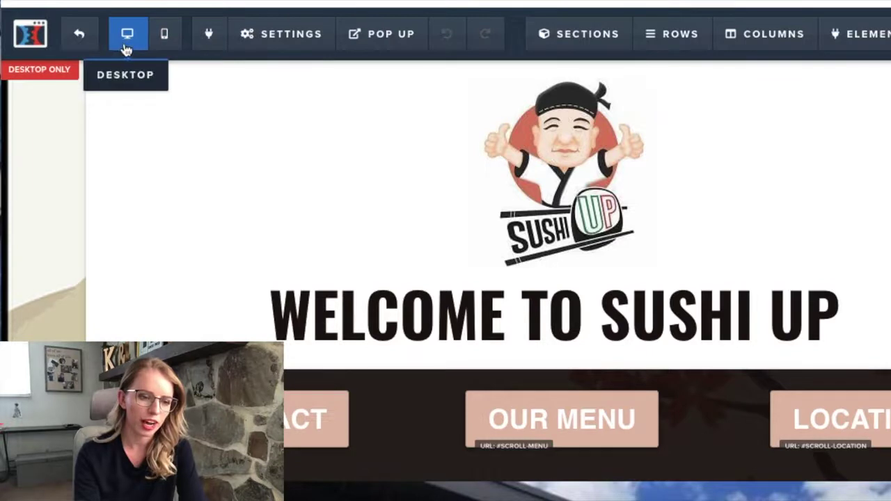
click(166, 38)
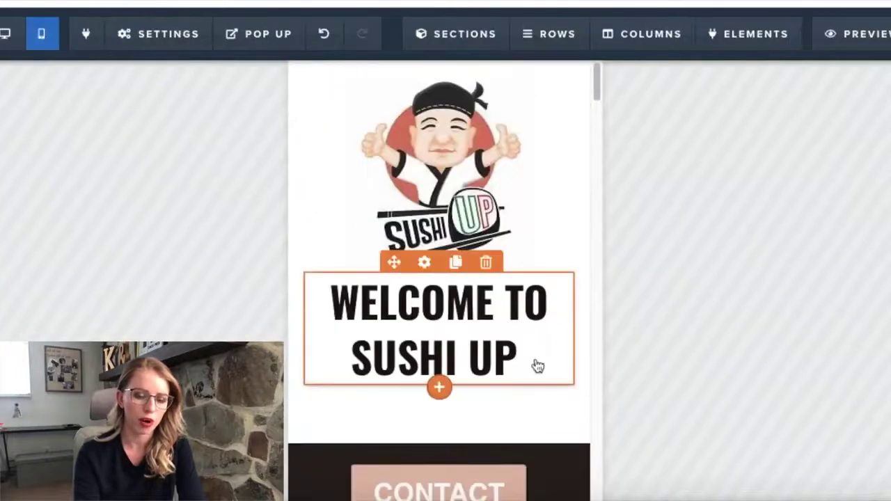
scroll(659, 364, down, 5)
scroll(538, 365, down, 8)
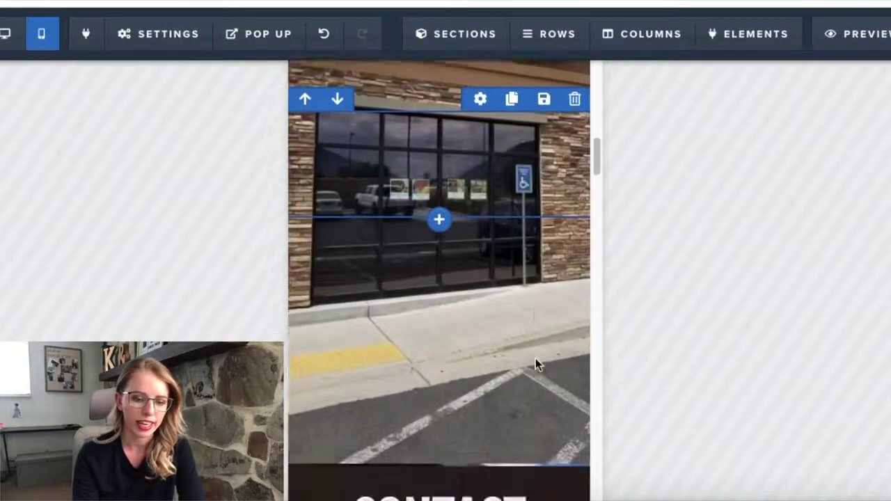
scroll(538, 363, up, 4)
scroll(535, 358, up, 6)
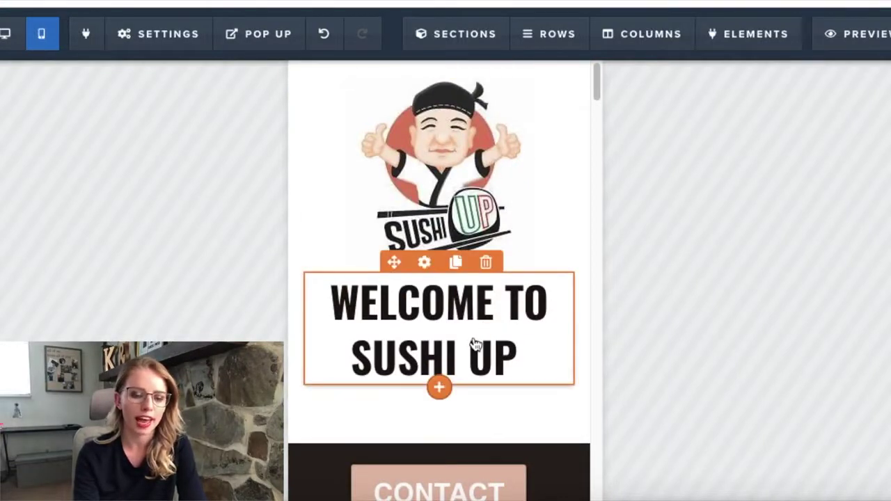
- Add an image element below the "WELCOME TO SUSHI UP" headline
click(441, 390)
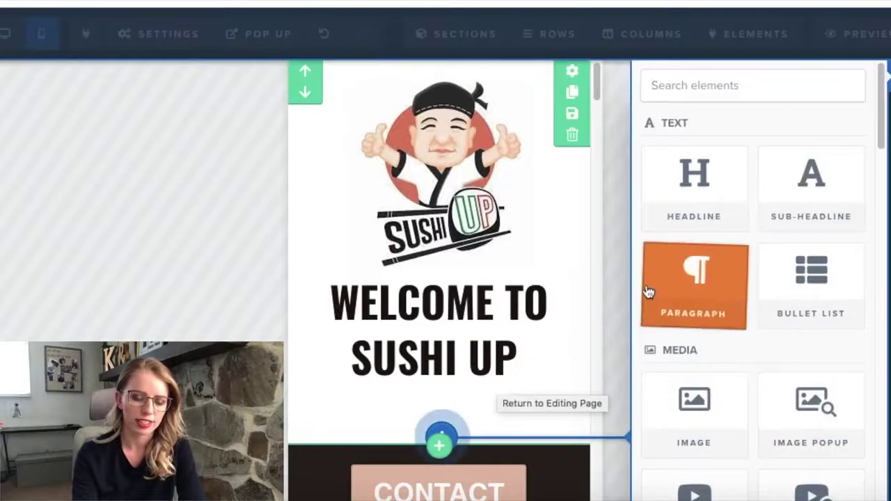
click(679, 409)
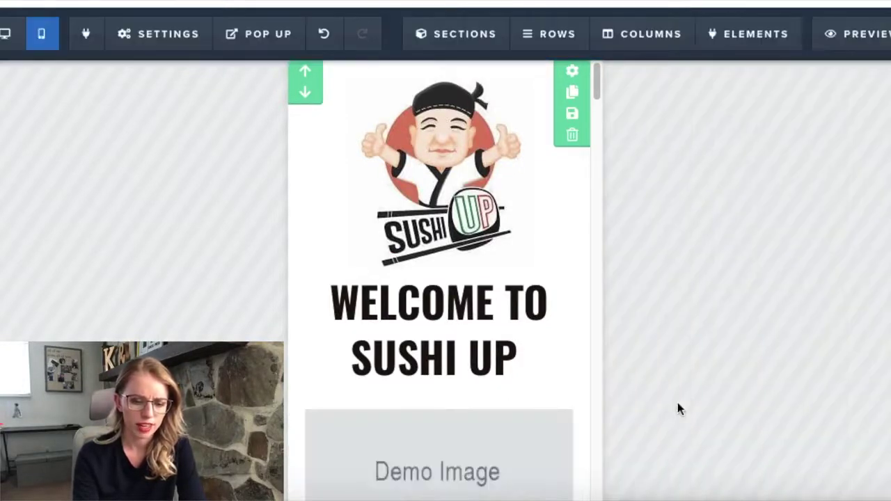
scroll(488, 440, down, 3)
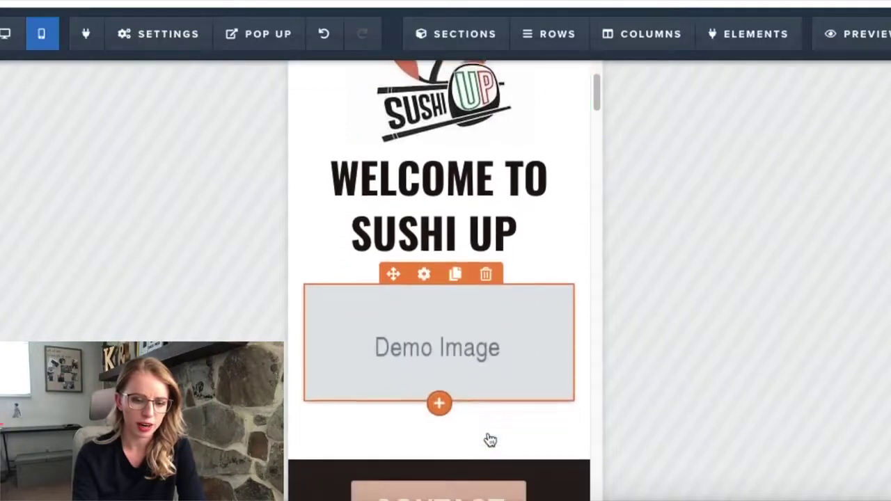
- Replace the demo image with the chopsticks and sushi icon from the uploaded images
click(424, 275)
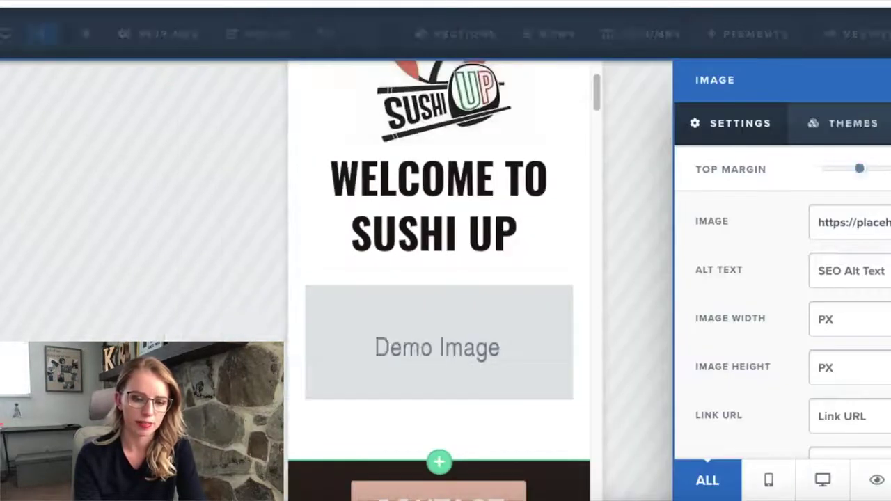
click(840, 225)
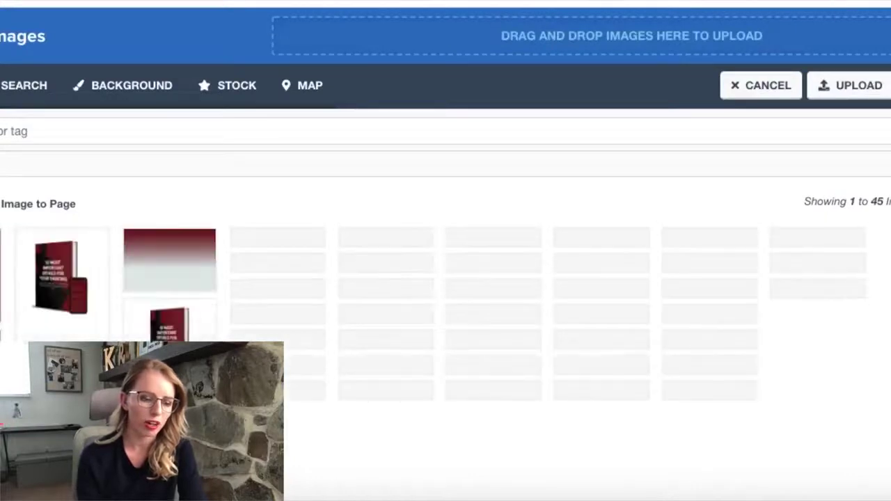
scroll(801, 289, down, 3)
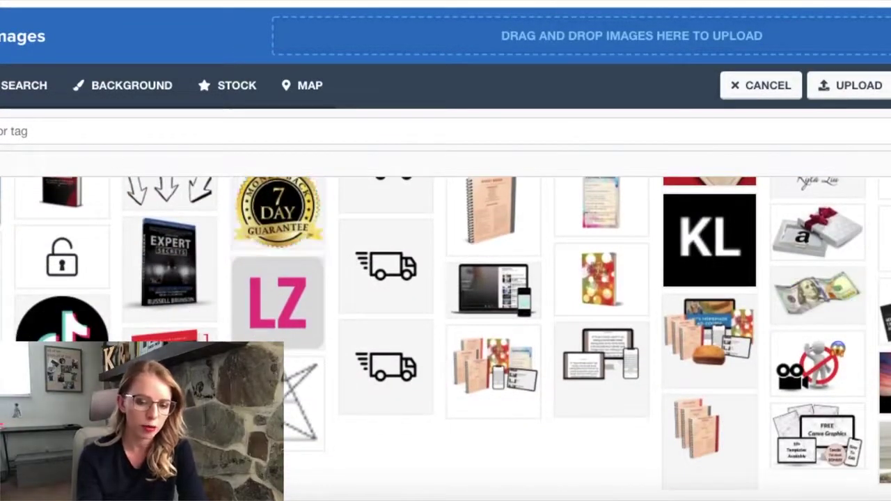
scroll(348, 216, up, 3)
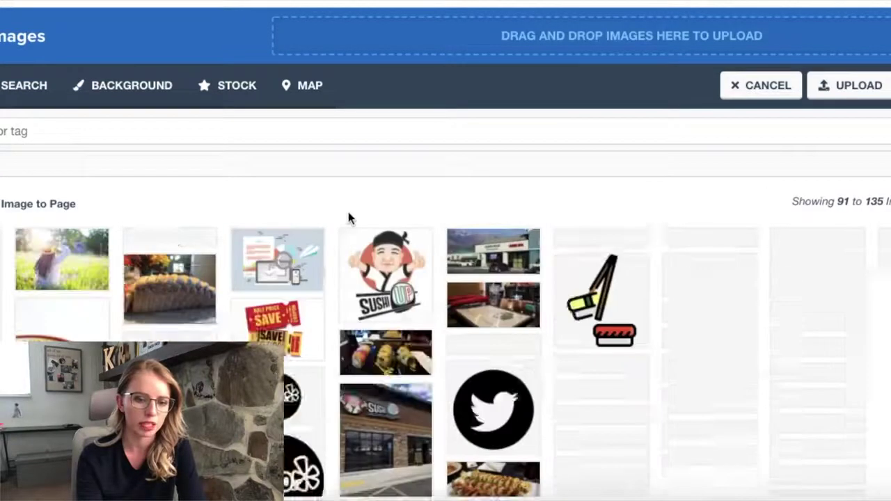
scroll(348, 218, down, 1)
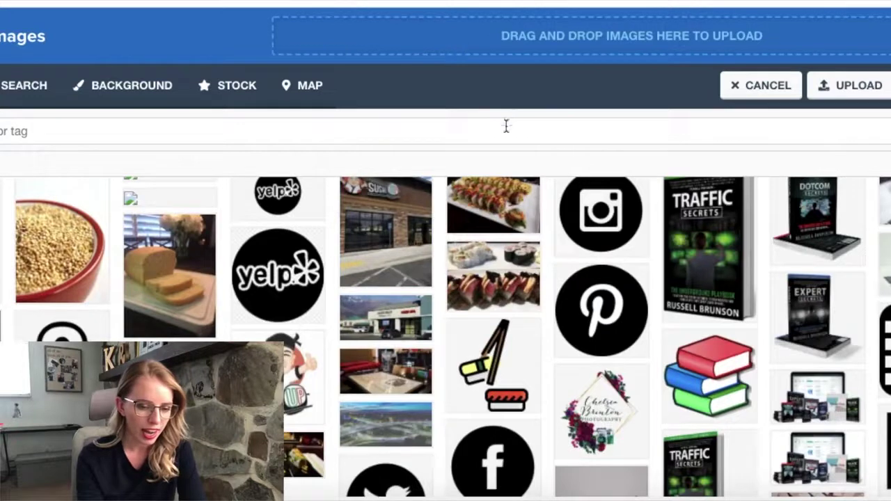
scroll(482, 251, down, 1)
click(496, 321)
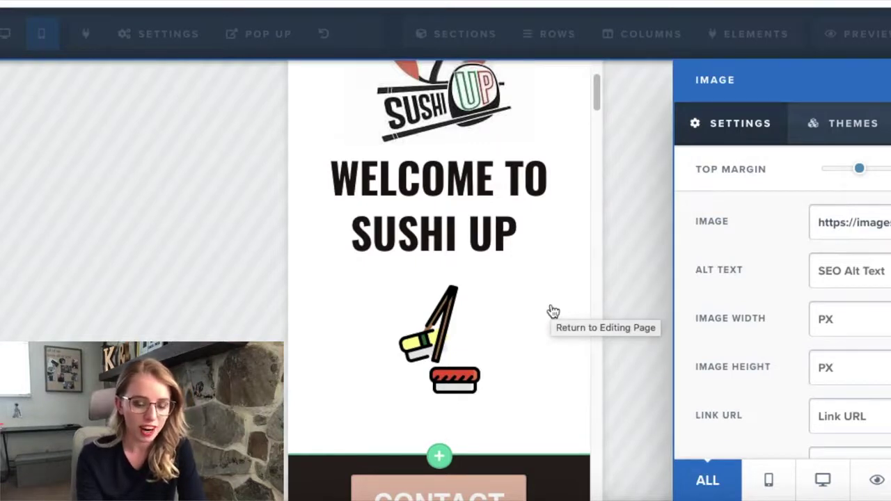
click(552, 312)
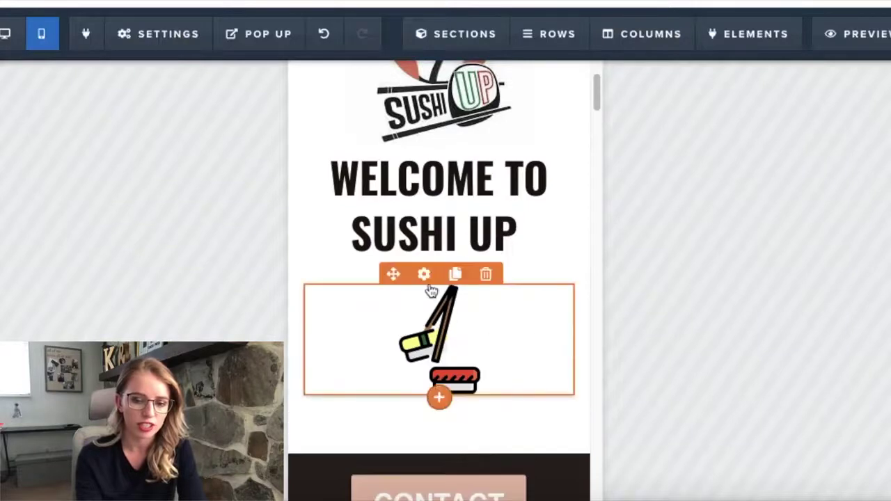
- Try image widths of 100 and 50 px on the sushi icon, and leave the width blank
click(425, 282)
mouse_move(742, 174)
mouse_down()
mouse_move(705, 175)
mouse_move(741, 181)
mouse_up()
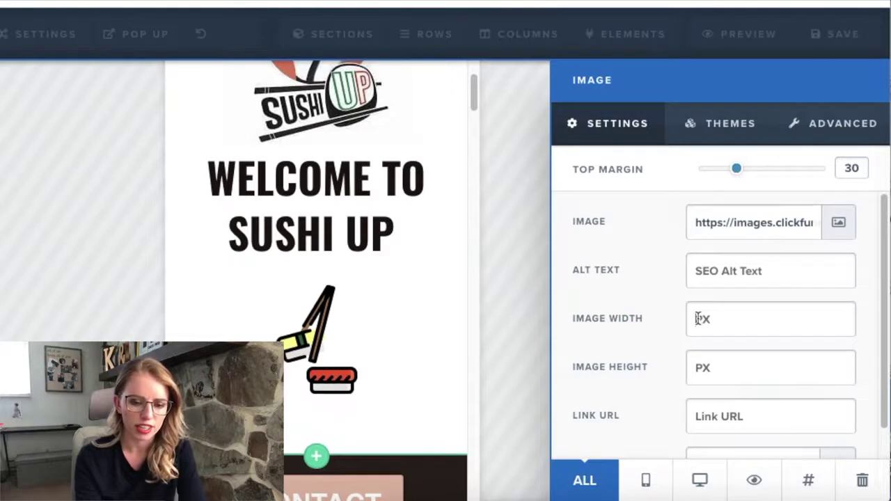
scroll(698, 318, down, 1)
scroll(699, 318, up, 1)
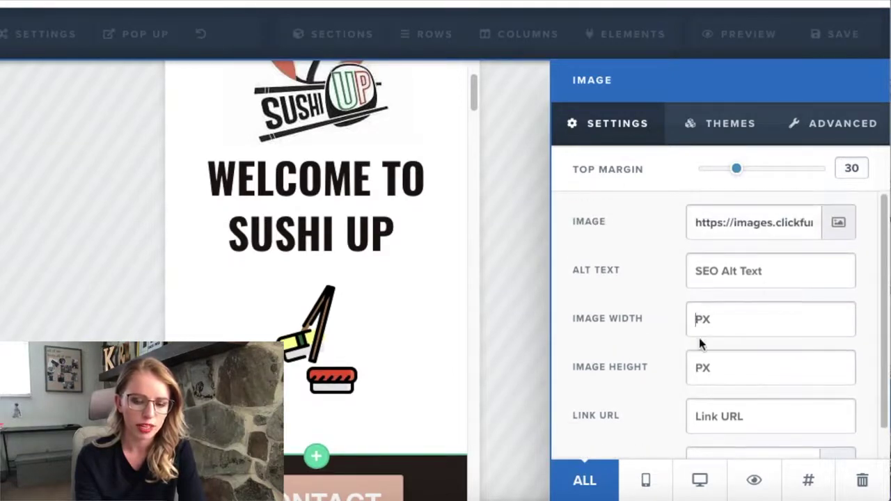
text(100)
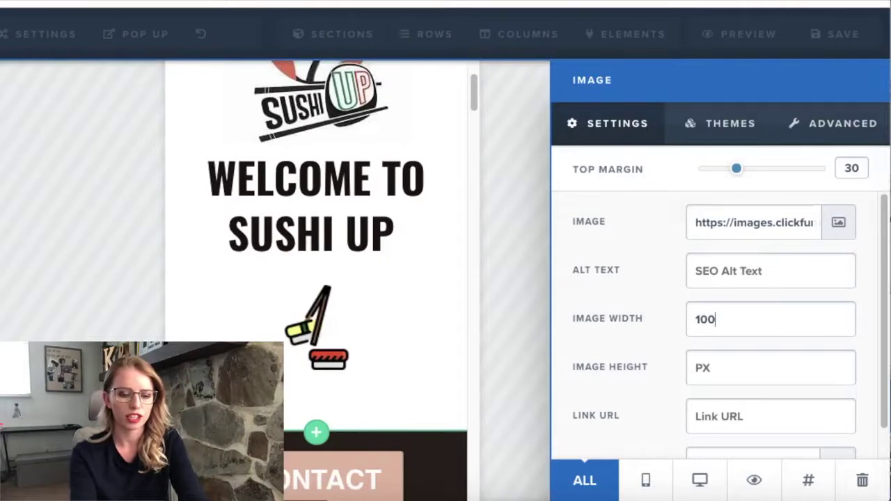
key(BackSpace)
key(BackSpace)
text(50)
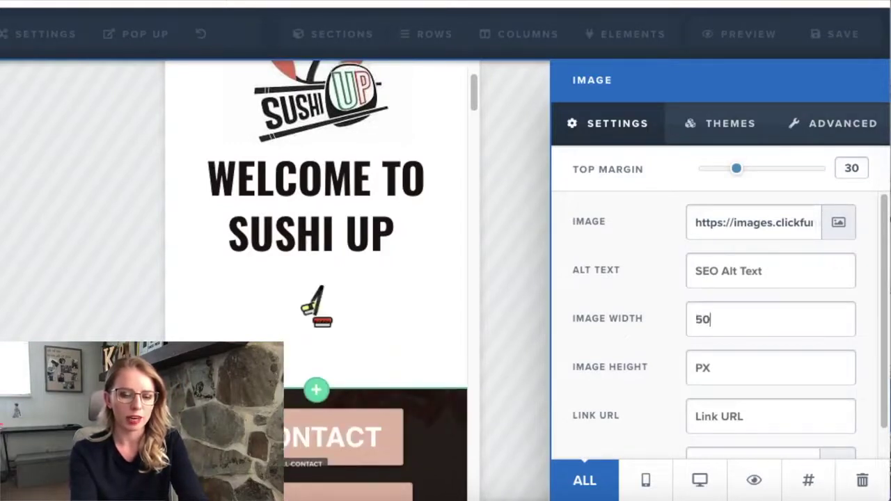
key(BackSpace)
key(BackSpace)
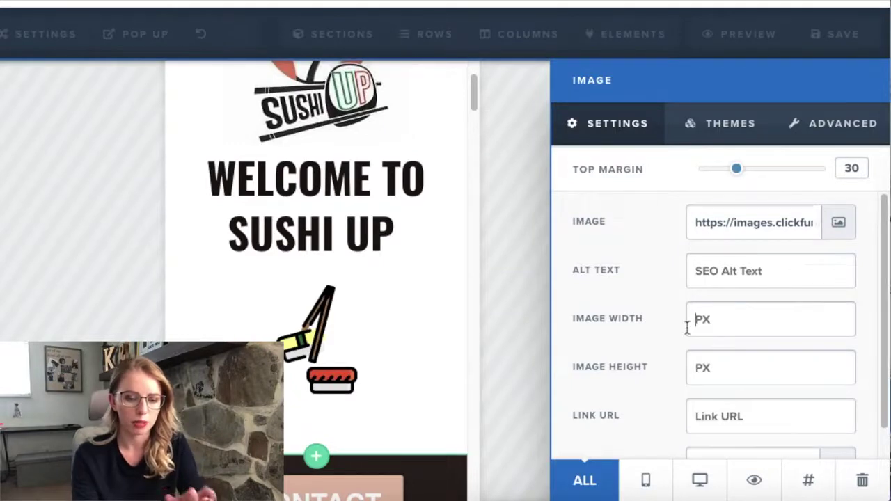
click(442, 321)
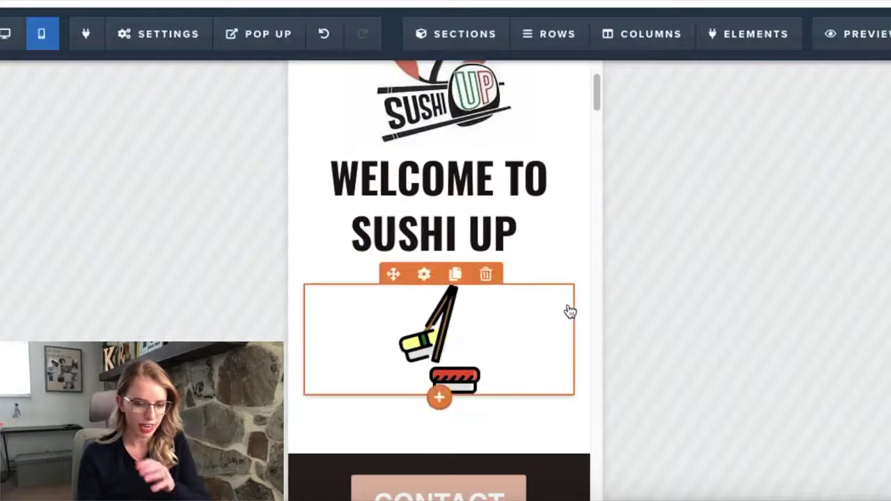
- Add a button element below the LOCATION button in the dark navigation section
scroll(568, 312, down, 5)
scroll(568, 312, down, 1)
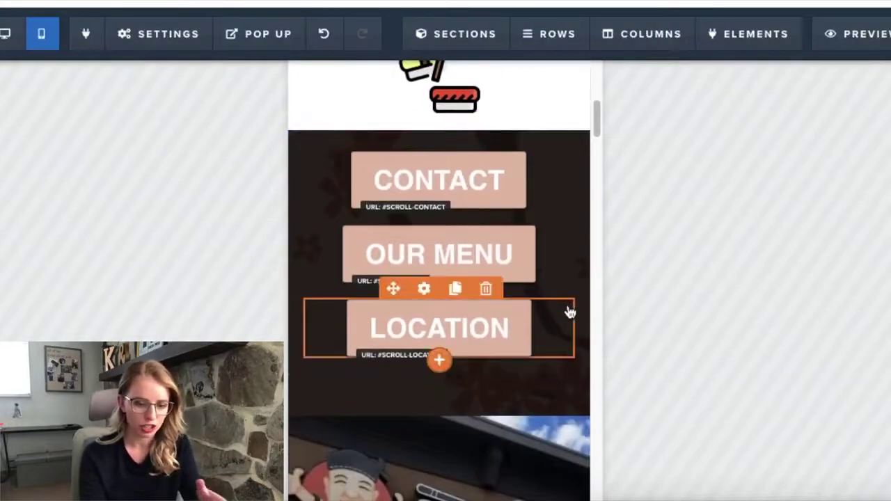
click(440, 361)
scroll(835, 367, down, 3)
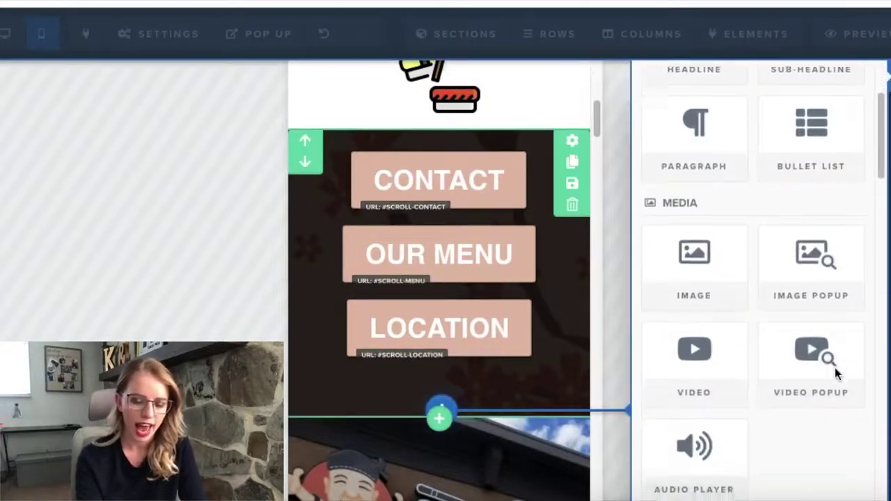
scroll(835, 367, down, 2)
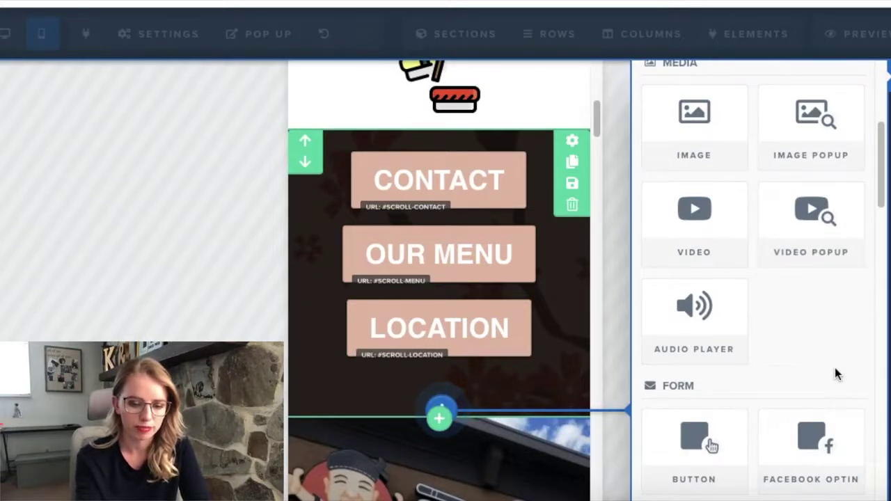
scroll(835, 368, down, 1)
scroll(835, 368, down, 1)
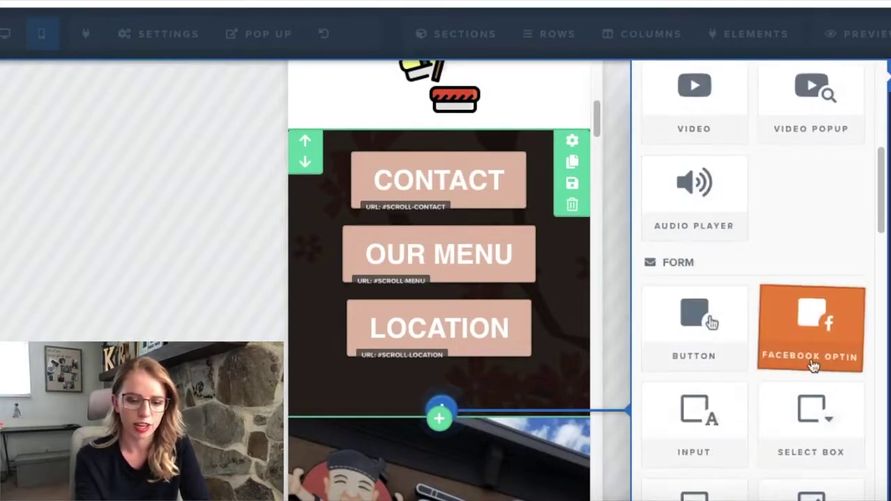
click(696, 337)
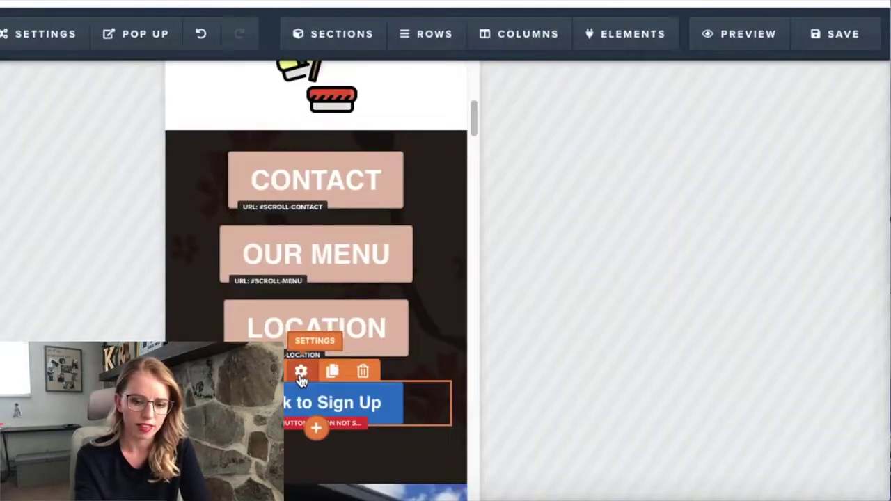
- Set the new button's text to "Buy My Sushi"
click(301, 373)
triple_click(719, 278)
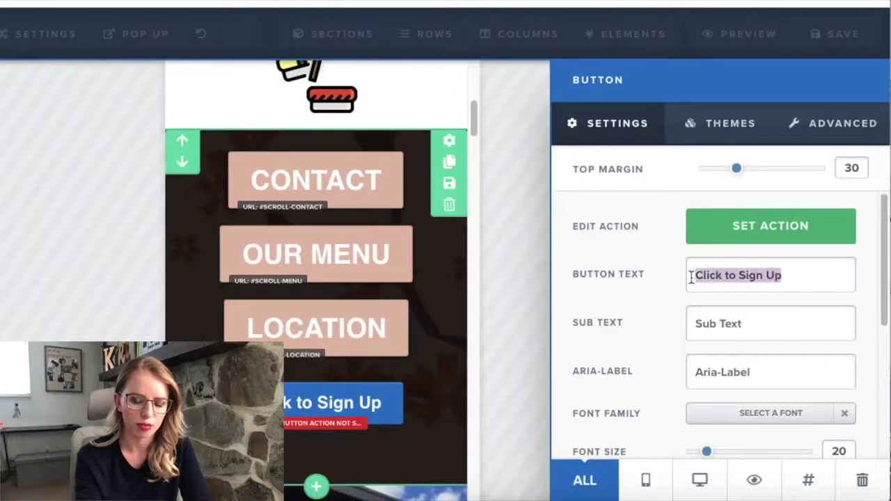
text(Buy M)
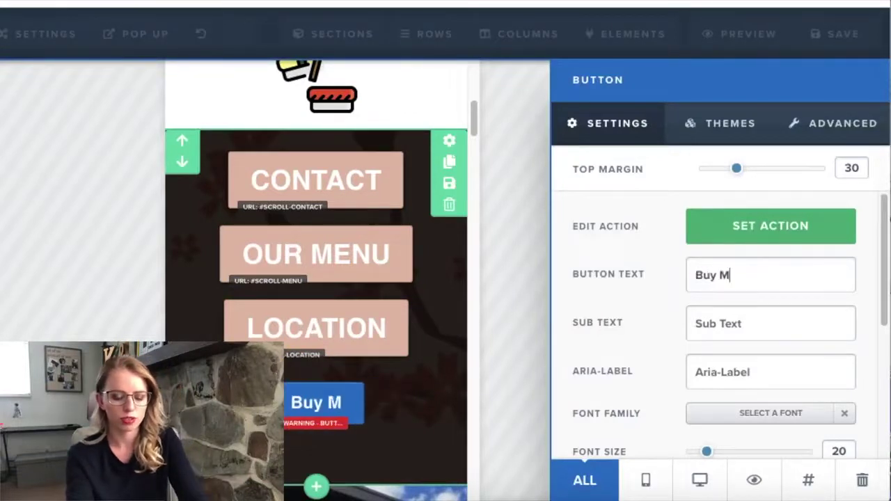
text(y SUshi)
key(BackSpace)
key(BackSpace)
key(BackSpace)
key(BackSpace)
text(ushi)
- Change the "Buy My Sushi" button's background color to the red conversion color
scroll(748, 335, down, 4)
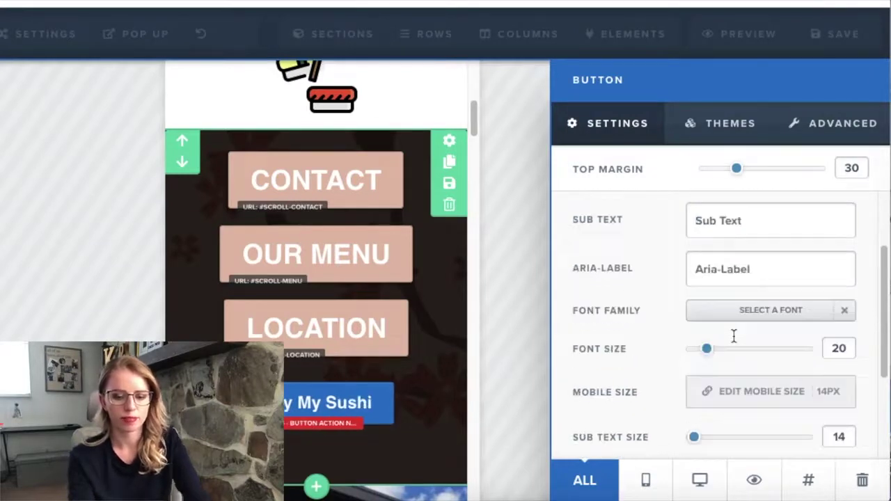
click(691, 378)
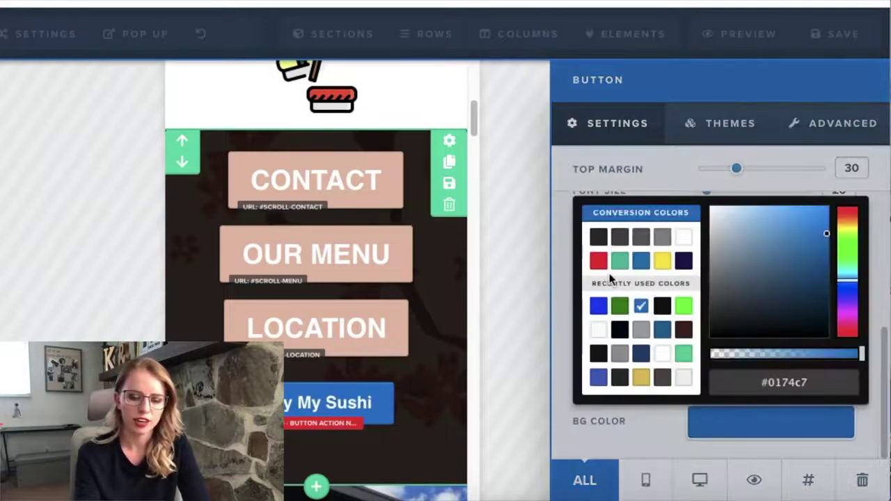
click(599, 263)
click(635, 438)
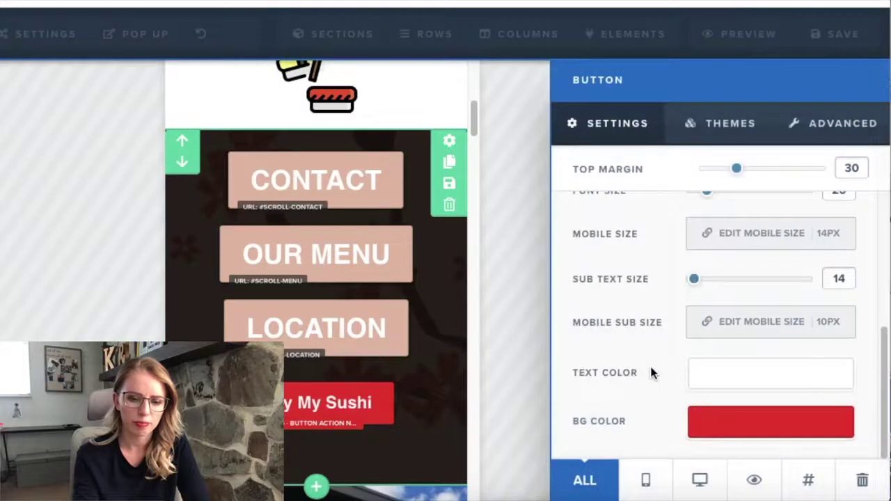
- Set the button's sub text to "Buy Me Buy Clicking"
scroll(650, 364, up, 5)
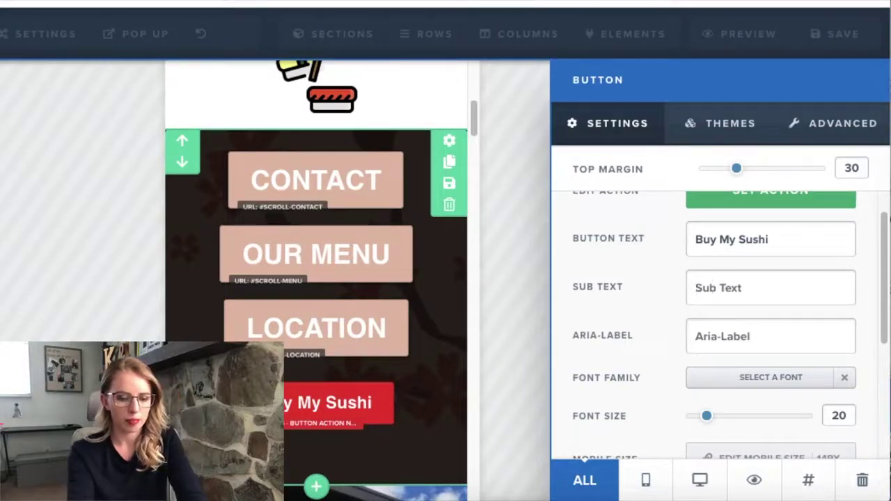
text(Buy Me Buy Clickin)
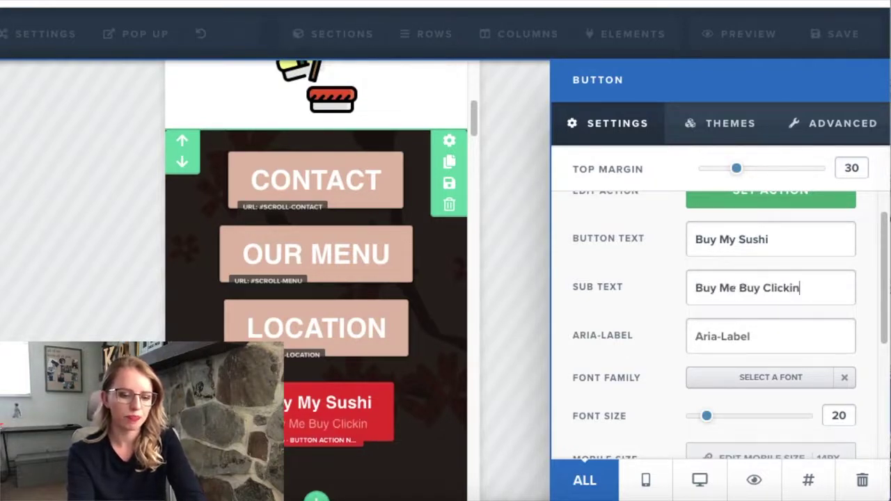
text(g)
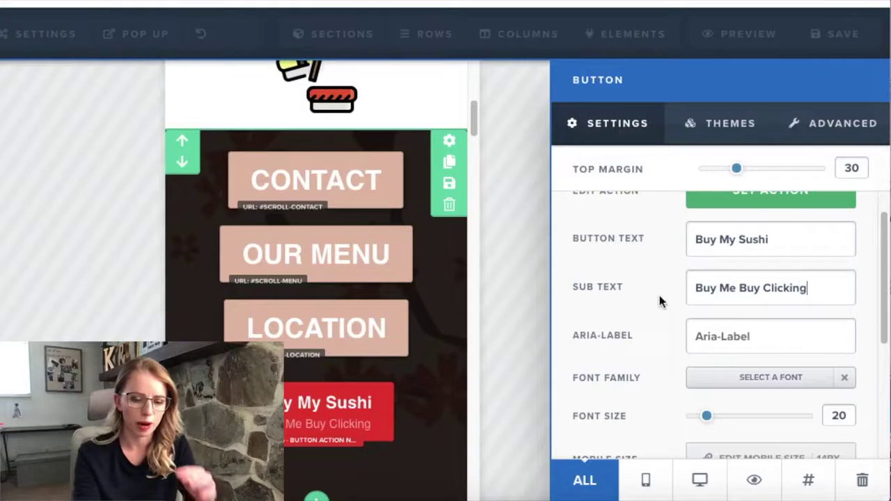
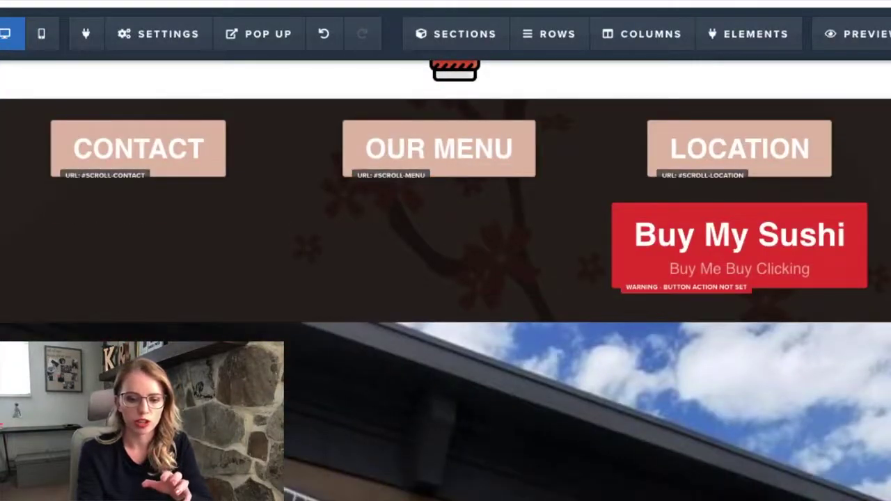
mouse_move(807, 242)
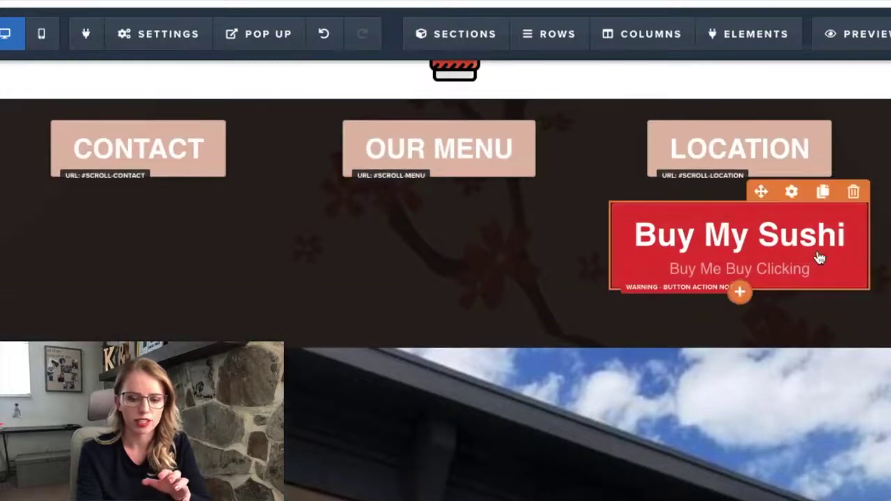
- Set the "Buy My Sushi" button's font size to 24 in its settings
click(793, 192)
scroll(777, 348, down, 2)
drag(747, 383, 718, 382)
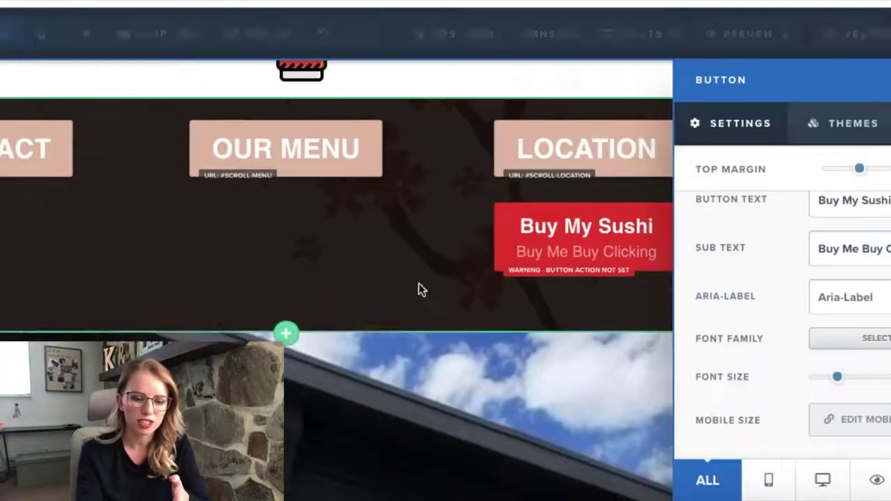
click(418, 291)
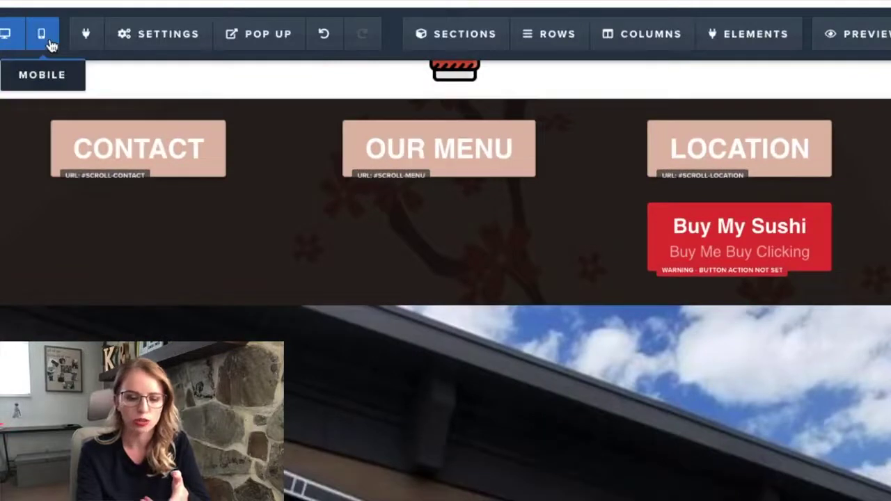
- Switch to the mobile layout and set the "Buy My Sushi" button's mobile text size to 22px
click(49, 43)
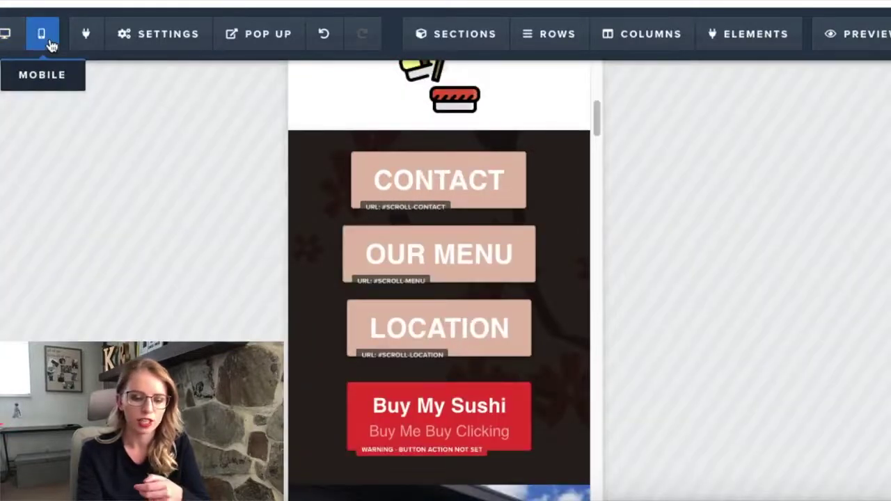
scroll(381, 330, down, 2)
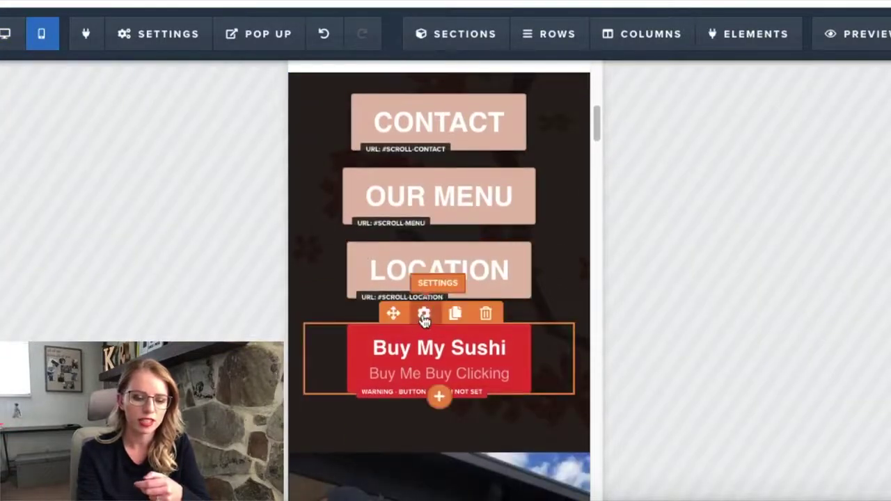
click(424, 317)
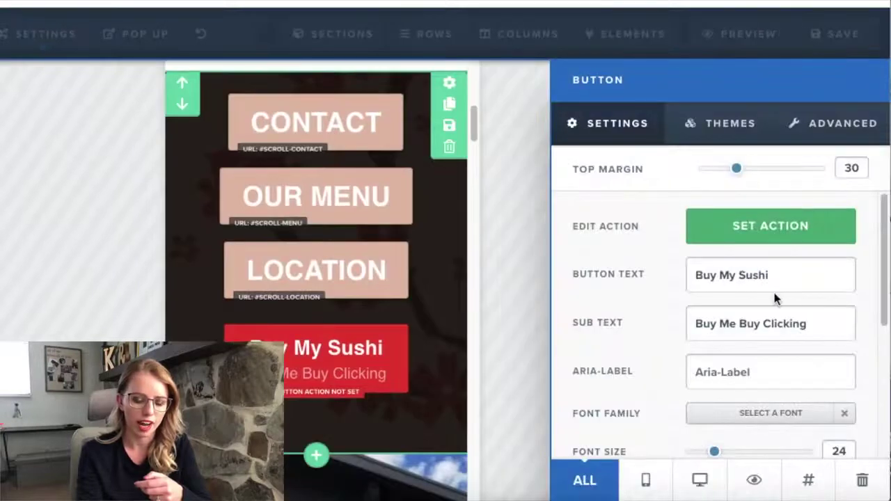
scroll(777, 298, down, 2)
scroll(777, 298, down, 3)
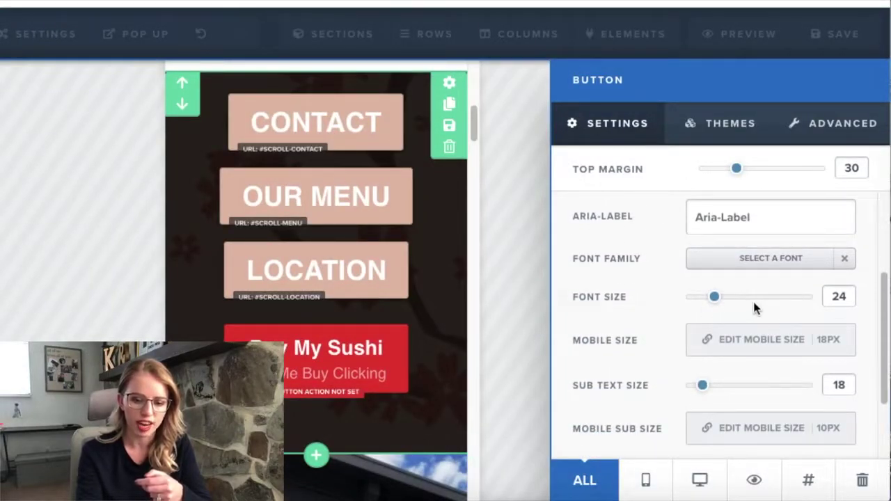
click(835, 352)
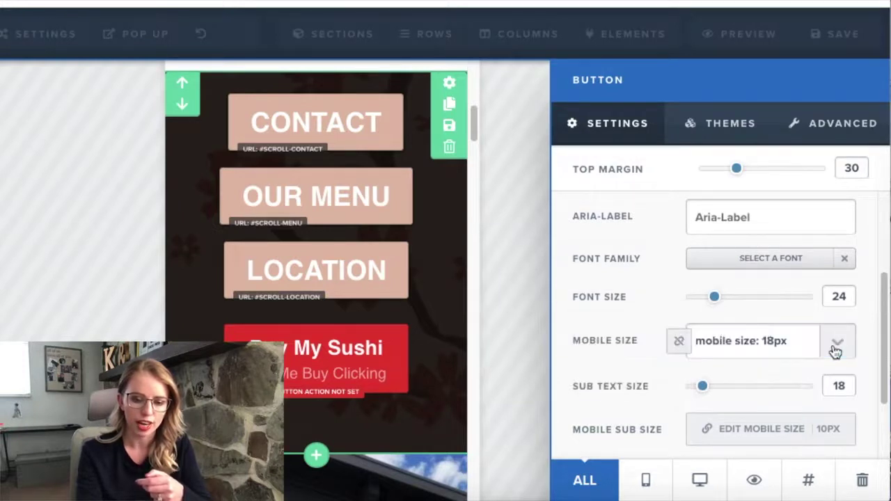
click(835, 351)
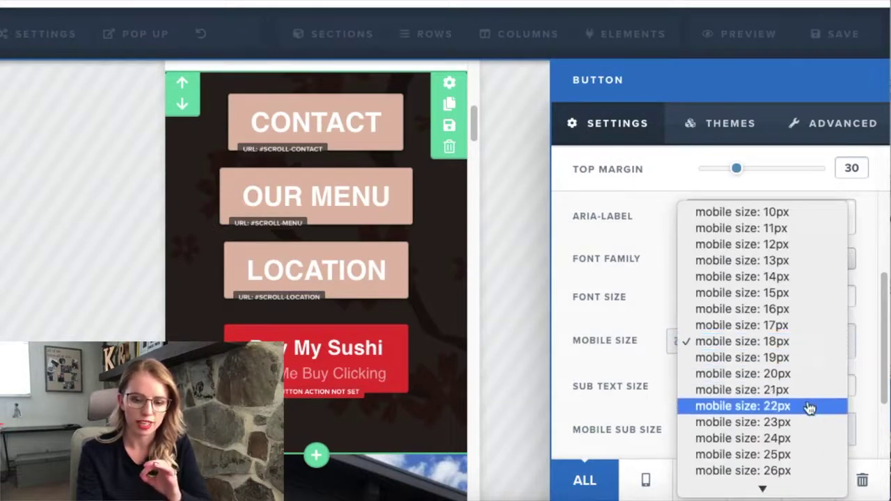
click(811, 407)
- Try mobile text sizes of 29px and 26px on the "Buy My Sushi" button
click(838, 348)
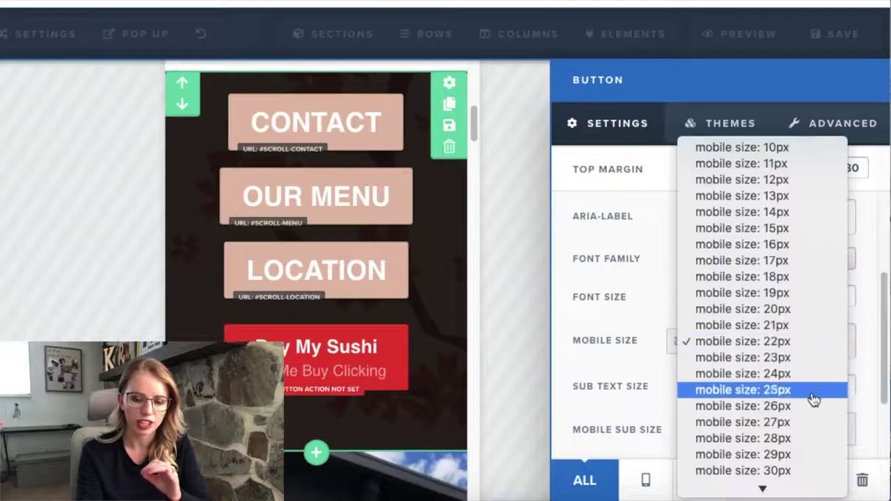
click(795, 458)
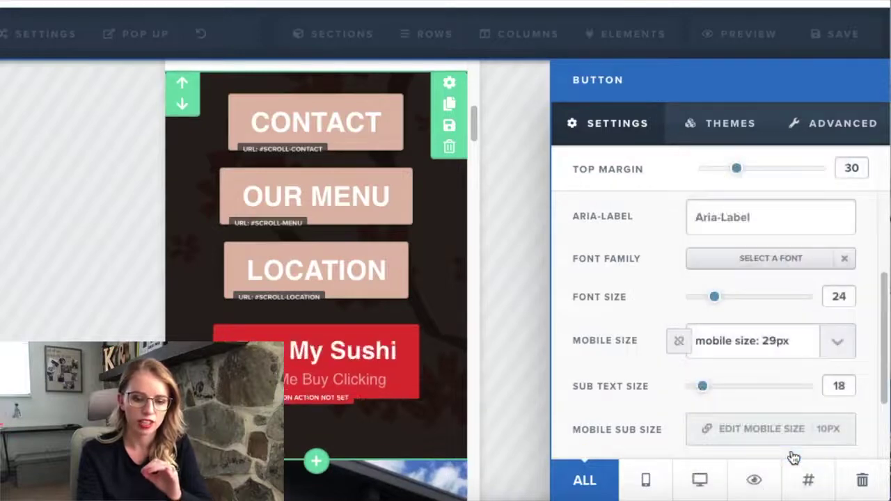
click(843, 348)
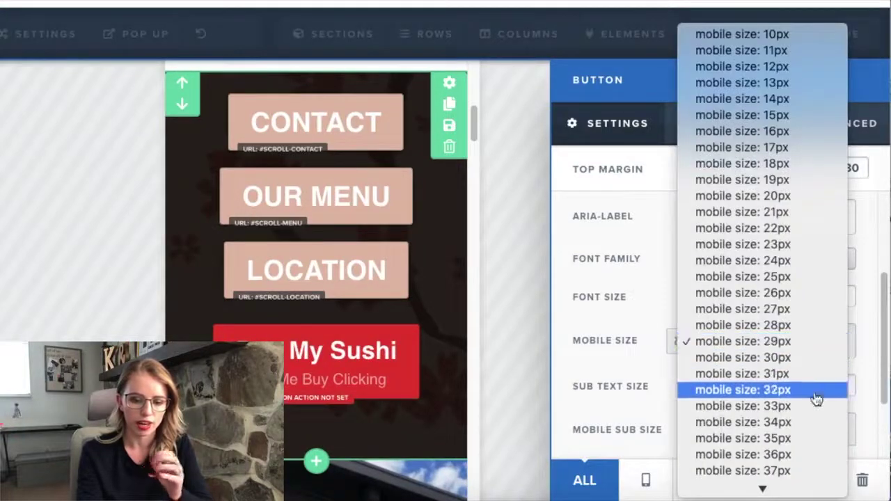
click(785, 294)
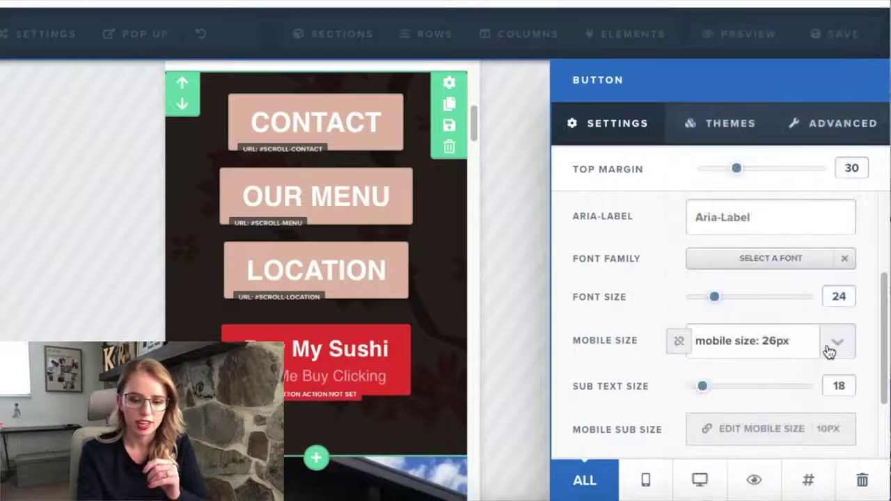
- Increase the "Buy My Sushi" button's mobile text size to 29px and finally to 30px
click(830, 351)
click(787, 390)
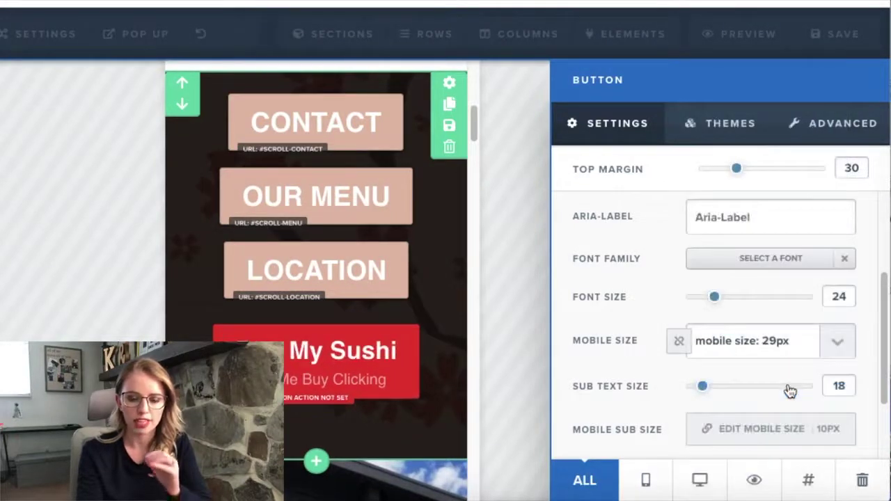
click(832, 355)
click(834, 358)
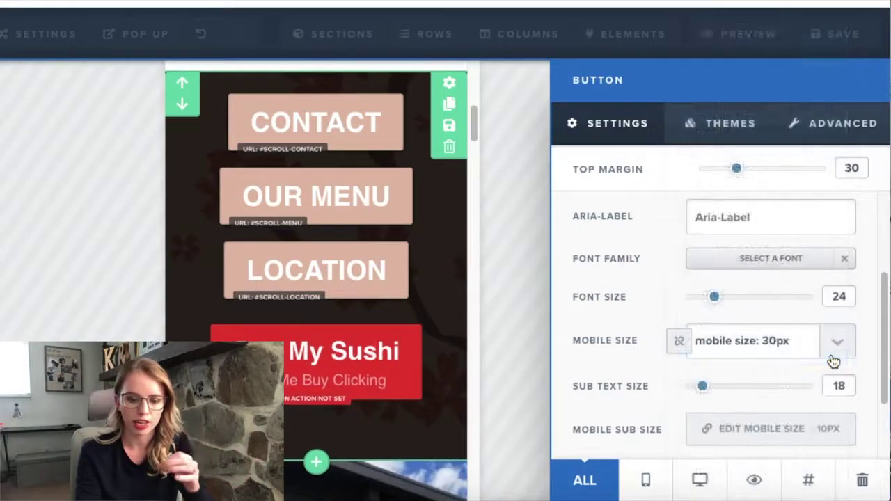
- Try mobile sub text sizes of 15px and 21px on the red button and settle on 19px
scroll(834, 361, down, 3)
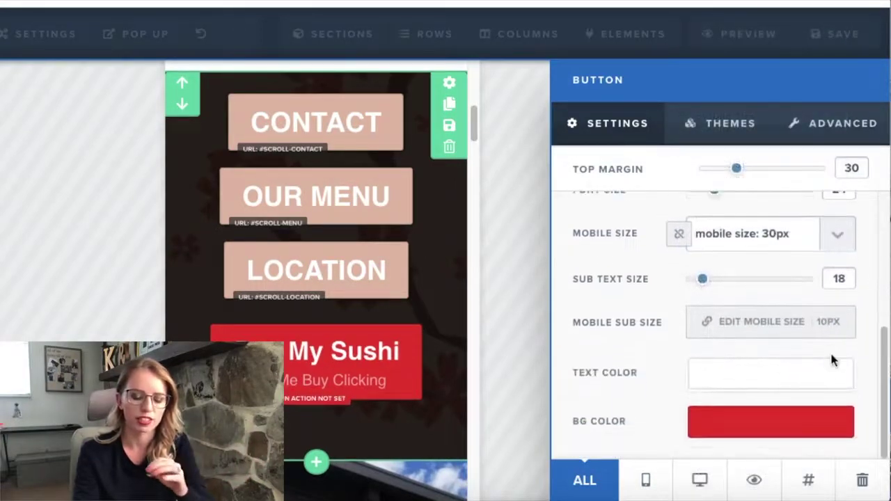
click(835, 327)
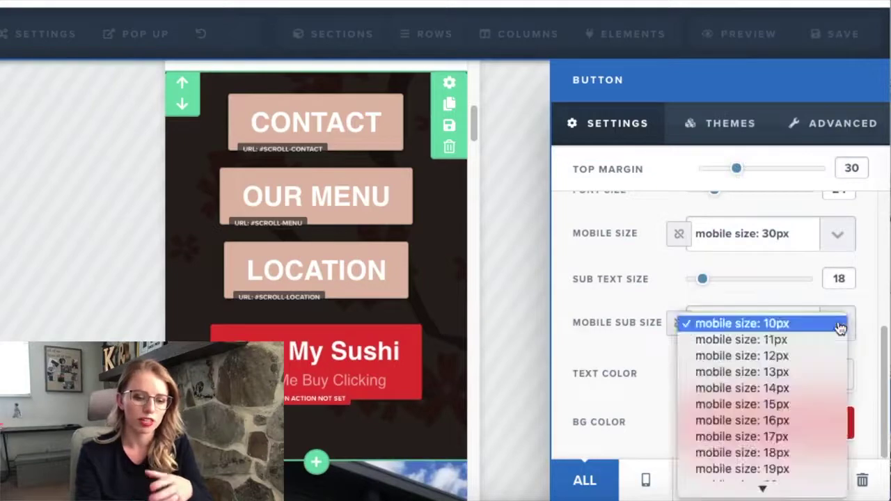
click(801, 417)
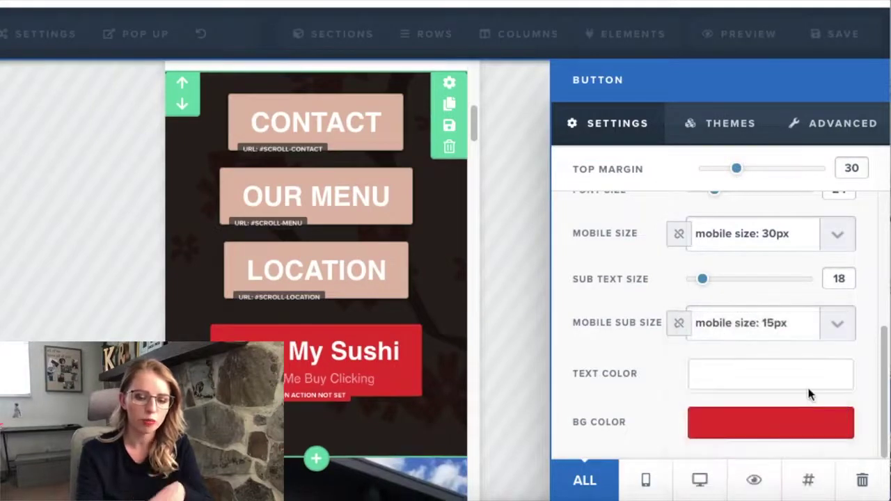
click(832, 325)
click(796, 421)
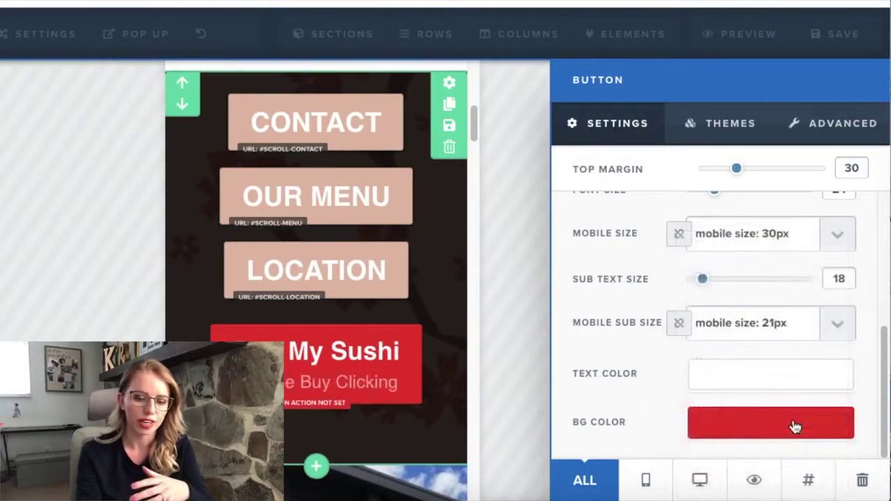
click(838, 327)
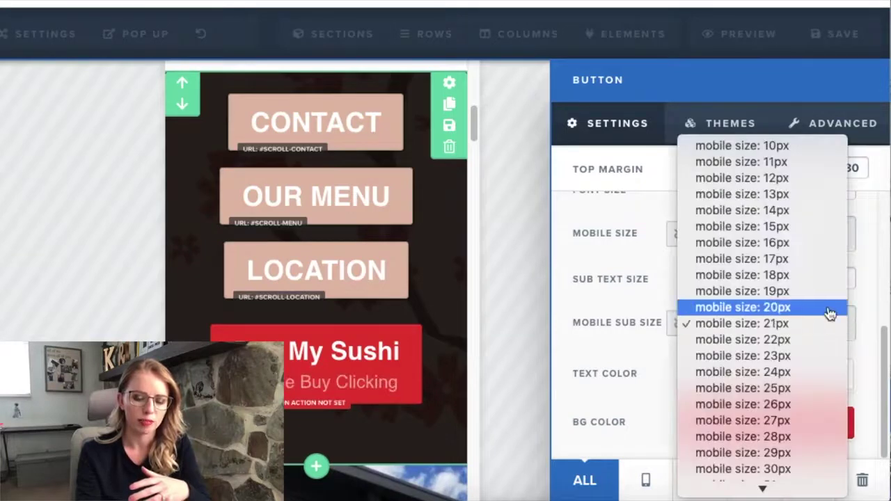
click(826, 297)
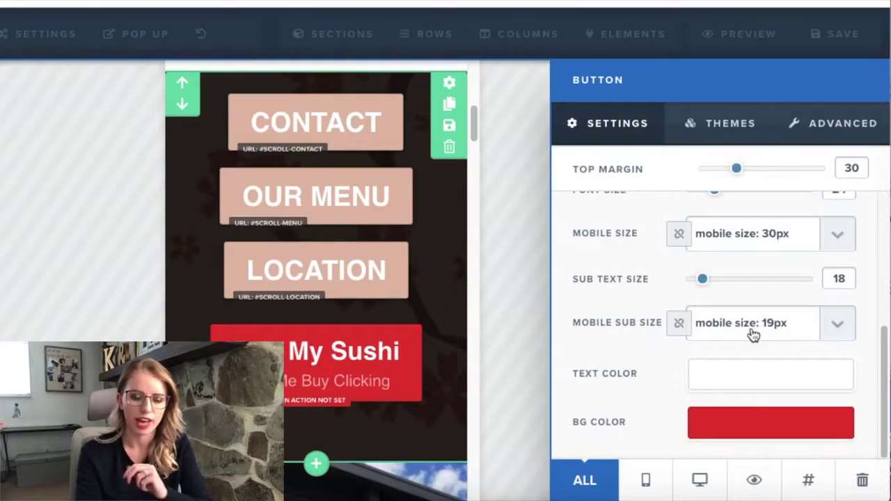
click(415, 393)
- Add a headline element below the "WELCOME TO SUSHI UP" heading
scroll(418, 392, up, 5)
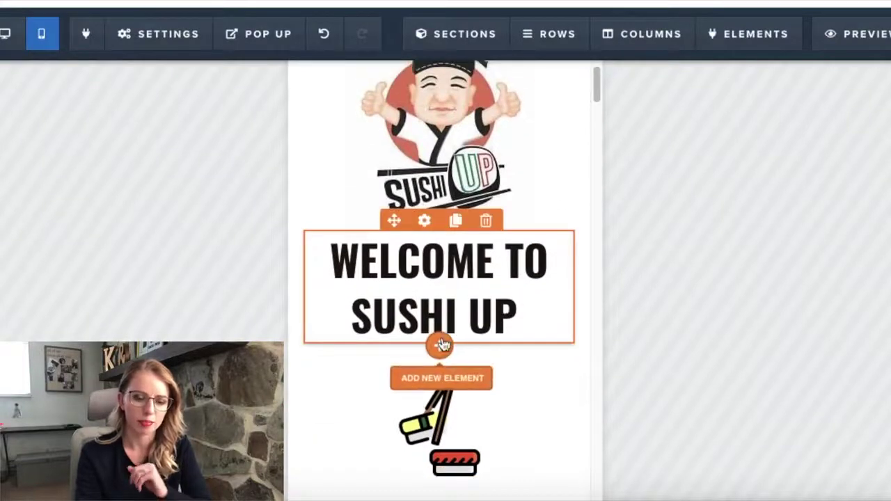
click(443, 345)
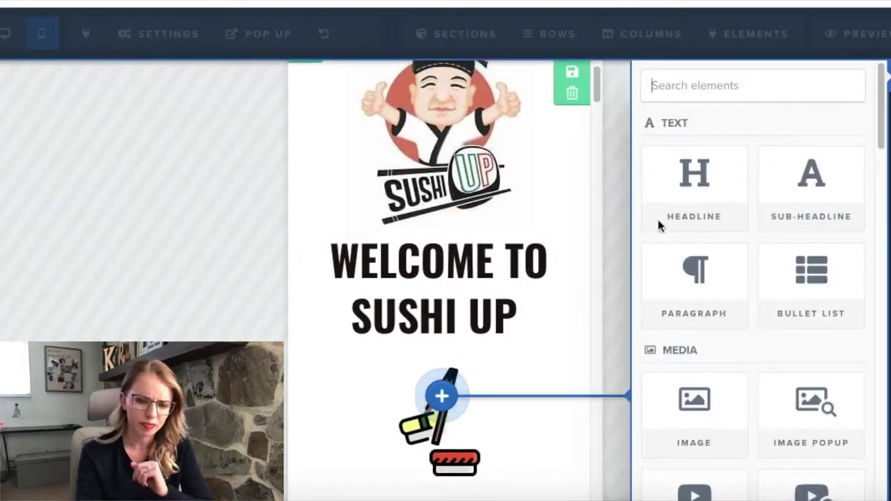
click(675, 207)
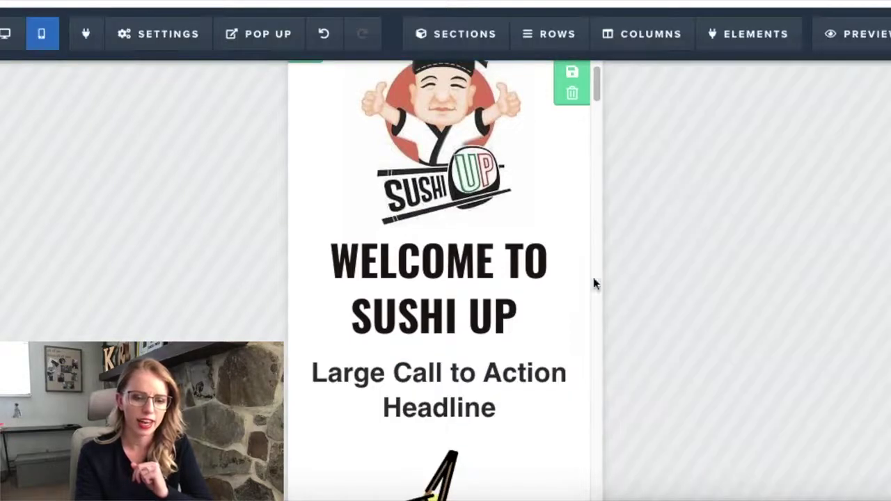
- Replace the new headline's placeholder text with "This video is awesome!"
click(478, 380)
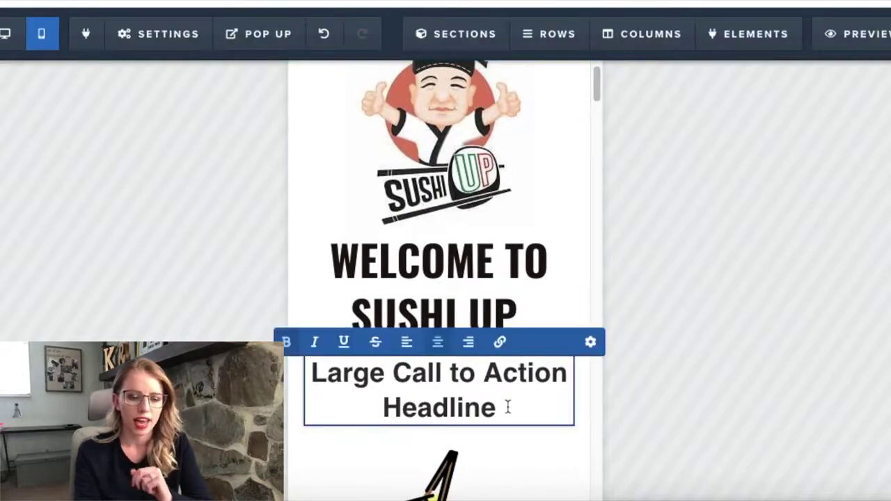
triple_click(311, 371)
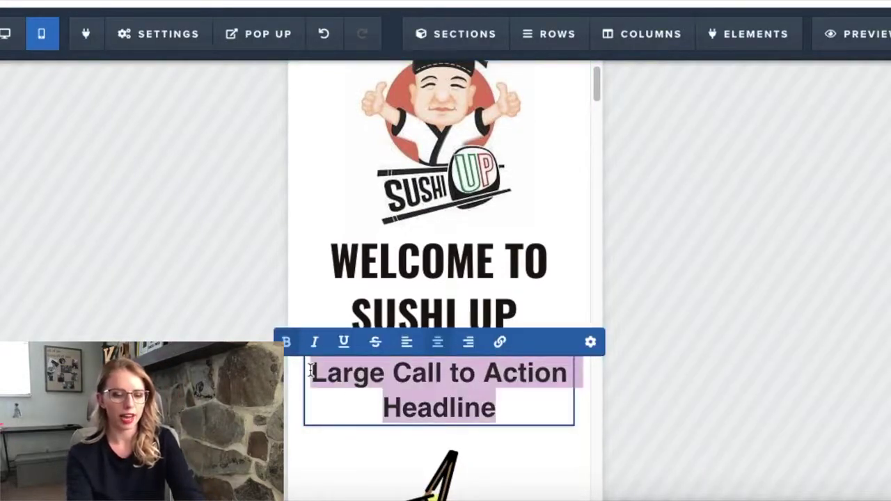
text(This is)
key(BackSpace)
key(BackSpace)
text(video is a)
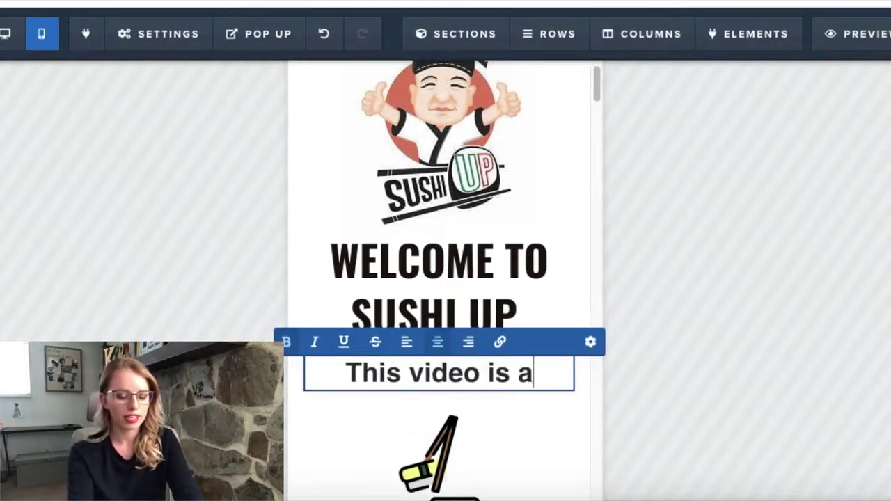
text(wesome)
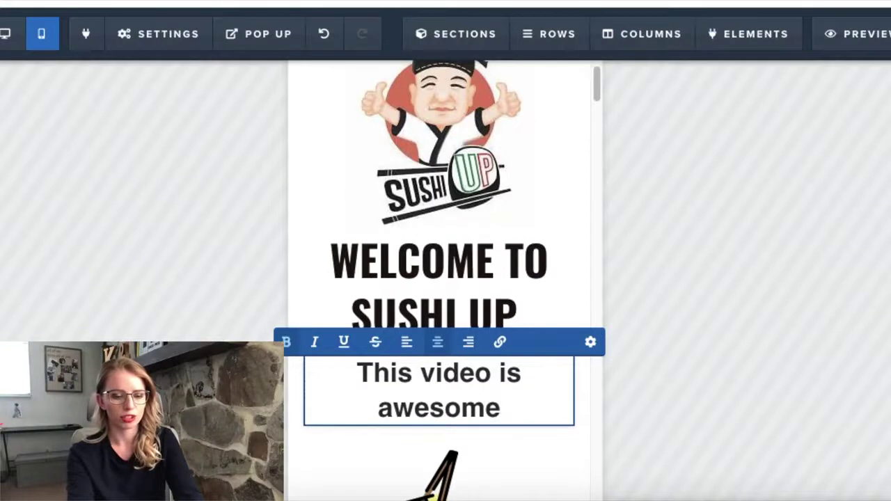
text(!)
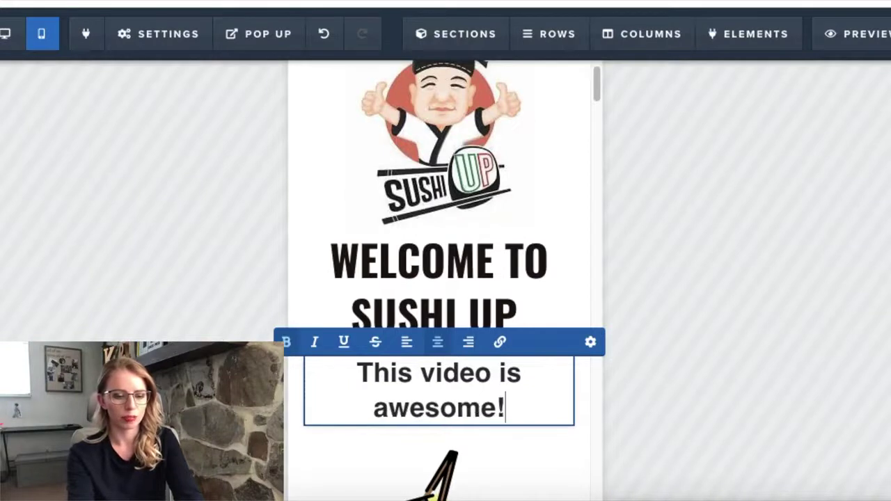
click(537, 447)
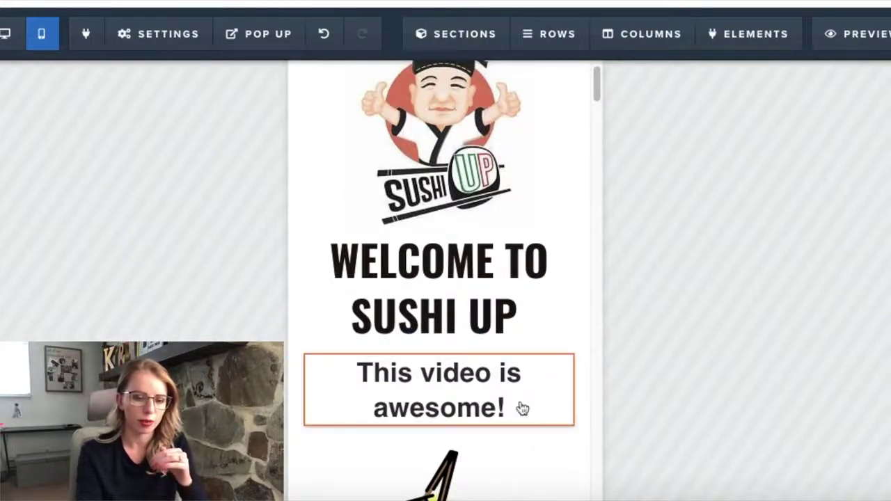
- Make the entire "This video is awesome!" headline italic and underlined
click(523, 410)
drag(510, 413, 334, 386)
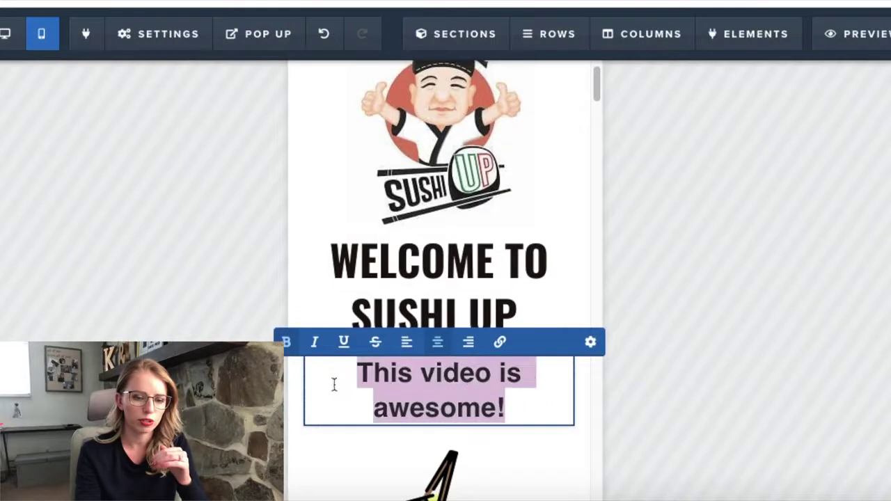
click(287, 344)
click(287, 344)
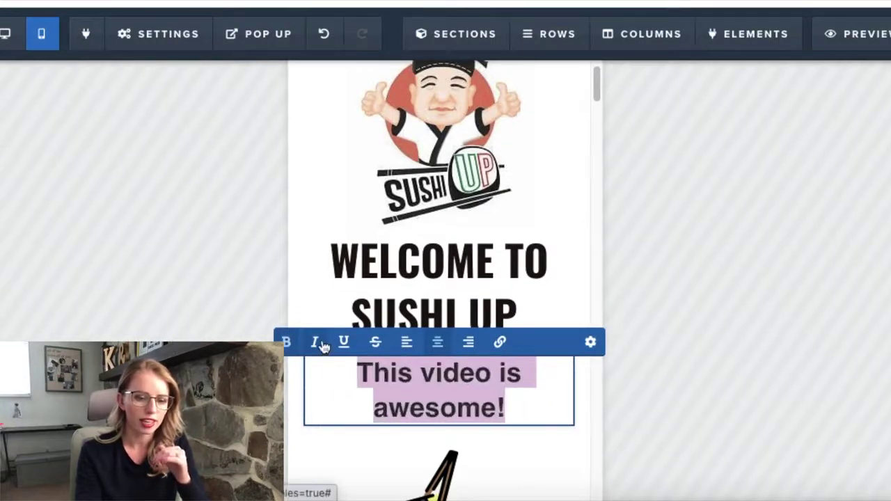
click(316, 343)
click(343, 344)
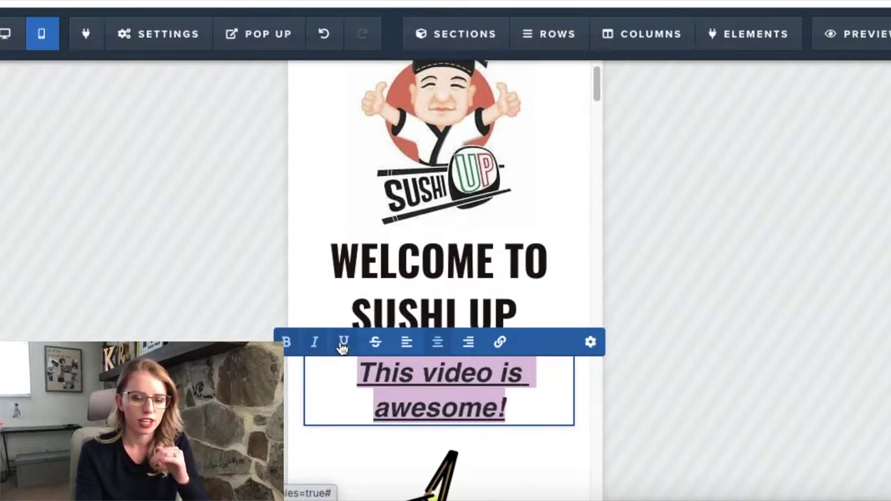
click(594, 343)
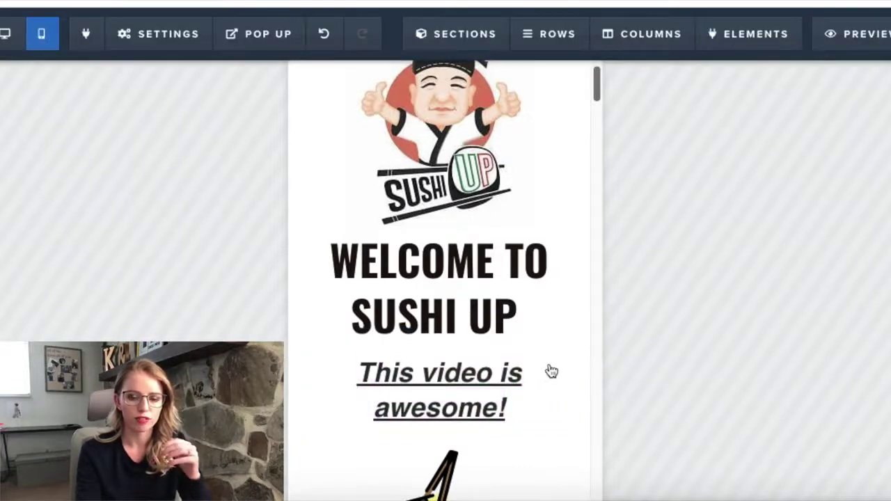
- Set the font family of the "This video is awesome!" headline to Roboto
mouse_move(533, 380)
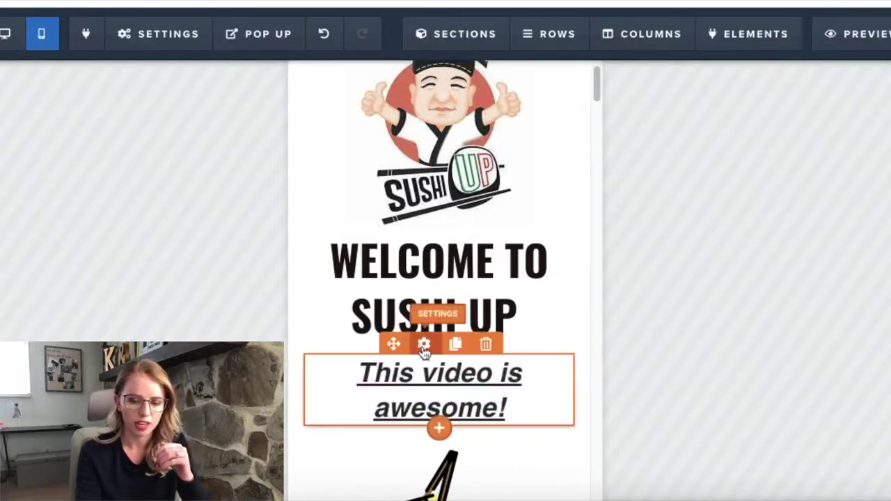
click(424, 346)
click(763, 215)
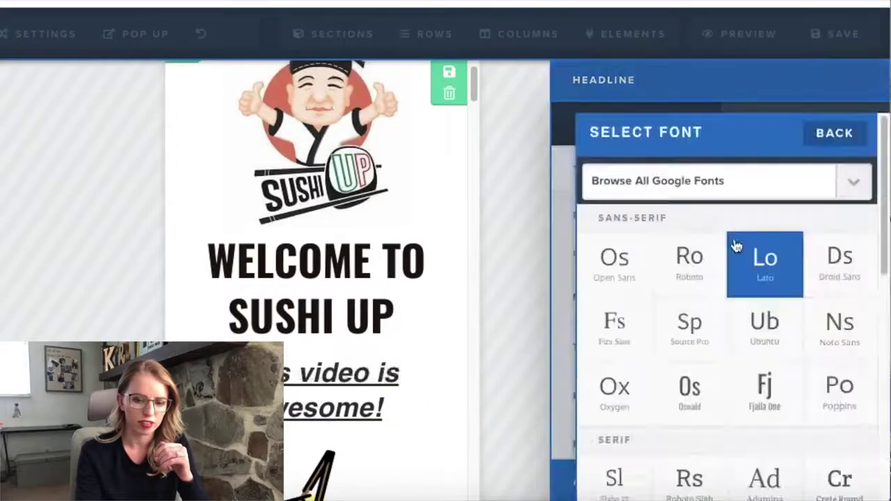
click(697, 252)
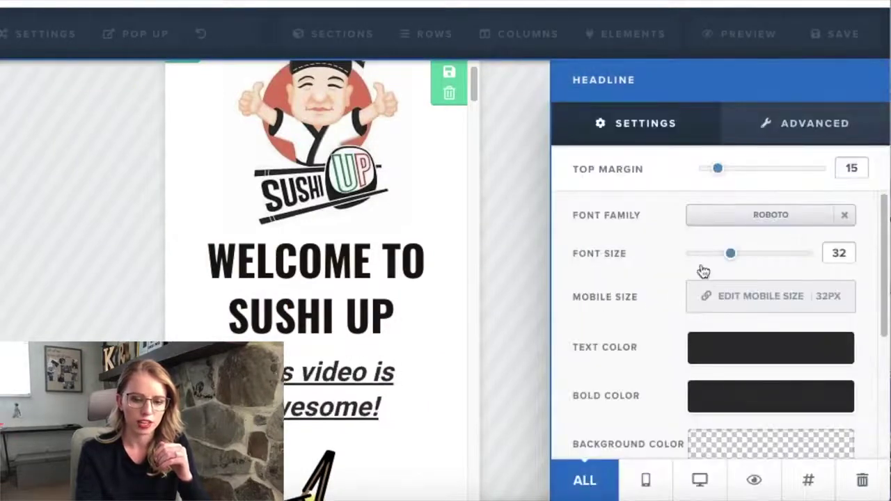
- Set both the text color and the bold color of the headline to red (#e43b2c)
click(721, 357)
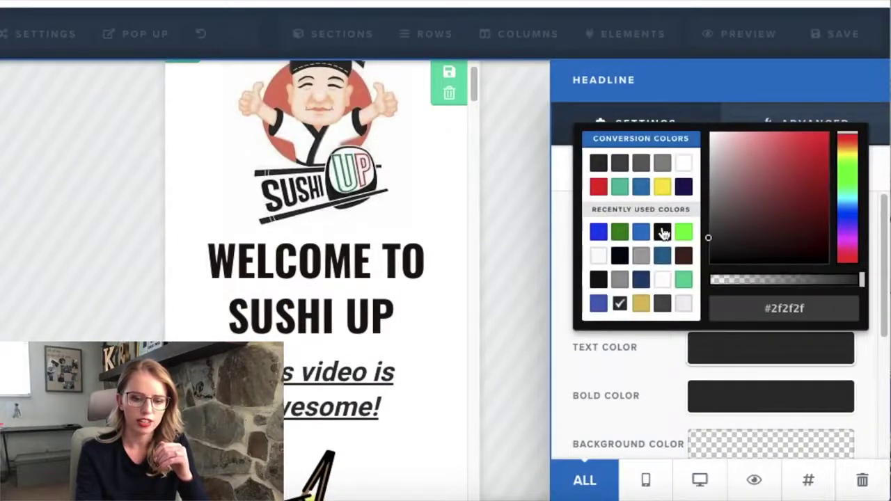
click(599, 187)
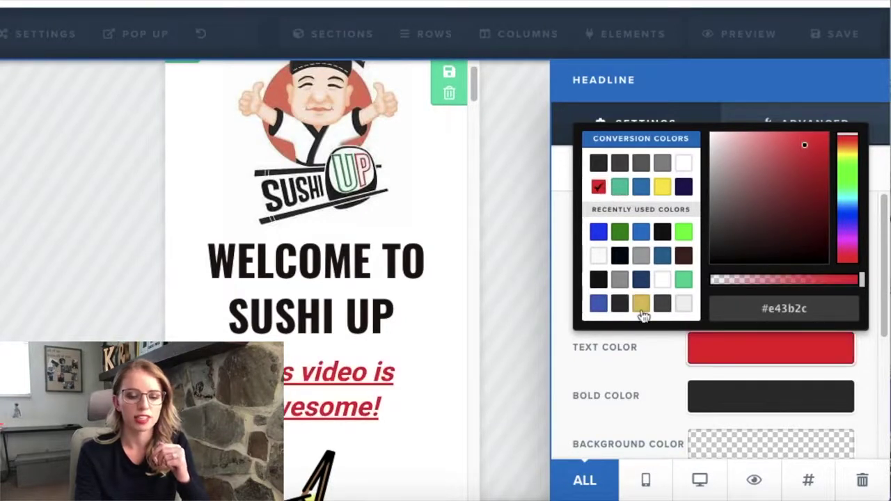
click(661, 355)
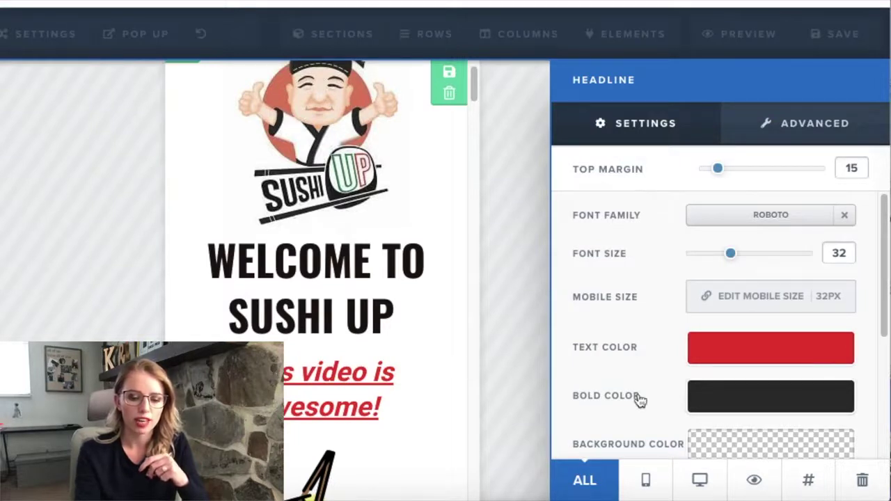
click(705, 407)
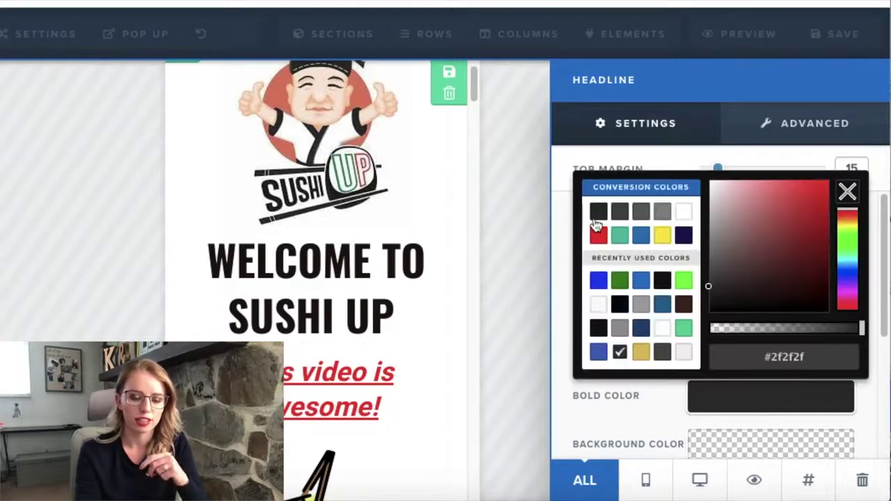
click(420, 341)
- Remove the bold formatting from the words "This video is" in the headline
click(499, 395)
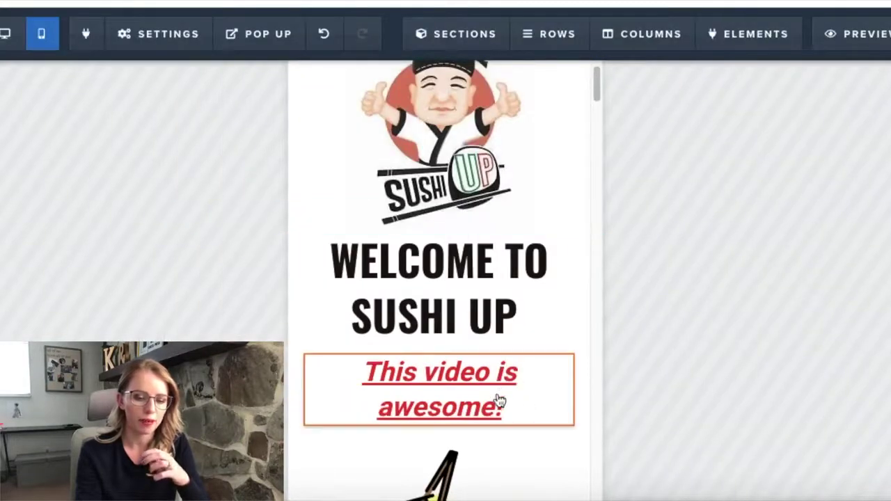
click(499, 395)
drag(503, 407, 376, 410)
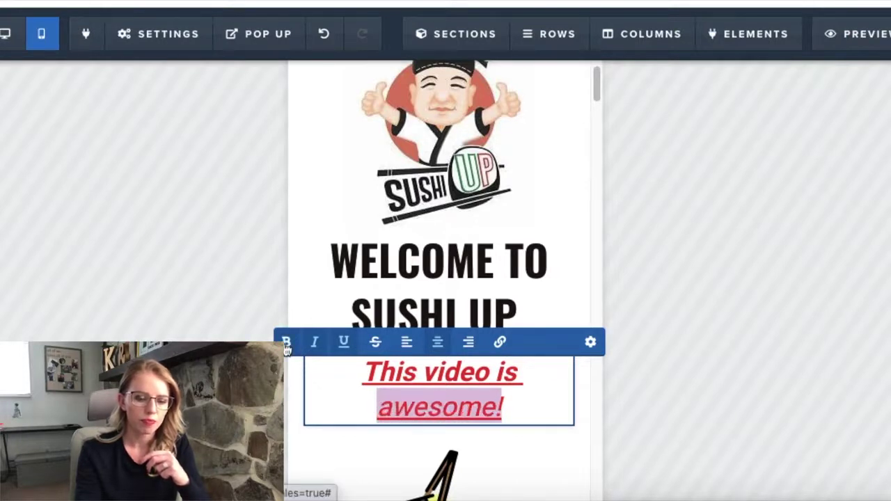
key(ctrl+z)
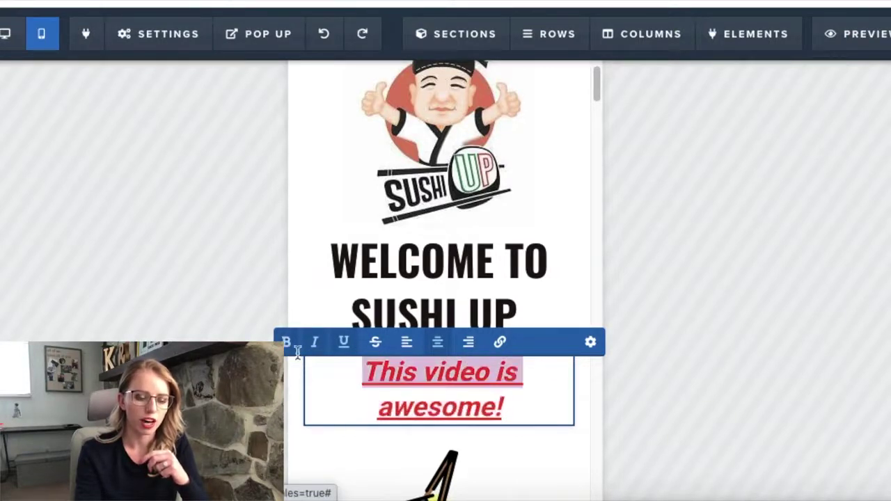
click(287, 348)
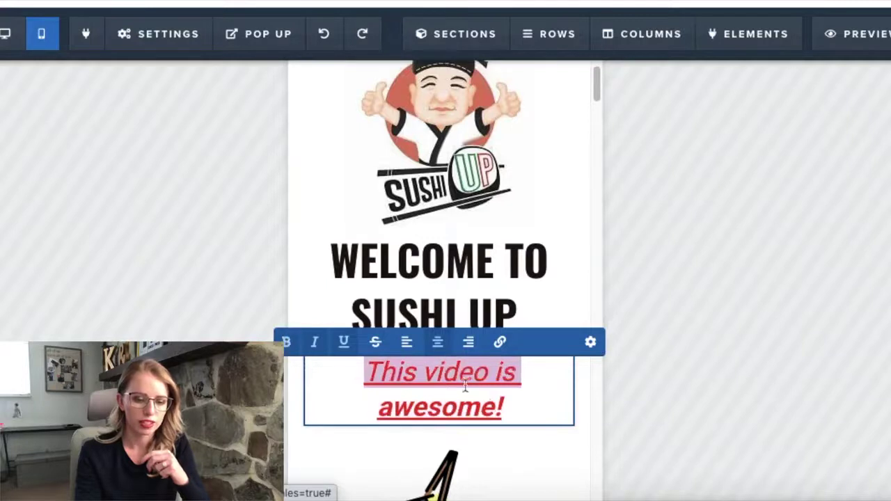
- Set the headline's bold color to the recently used bright green, rgba(1, 247, 66, 0.97)
click(591, 345)
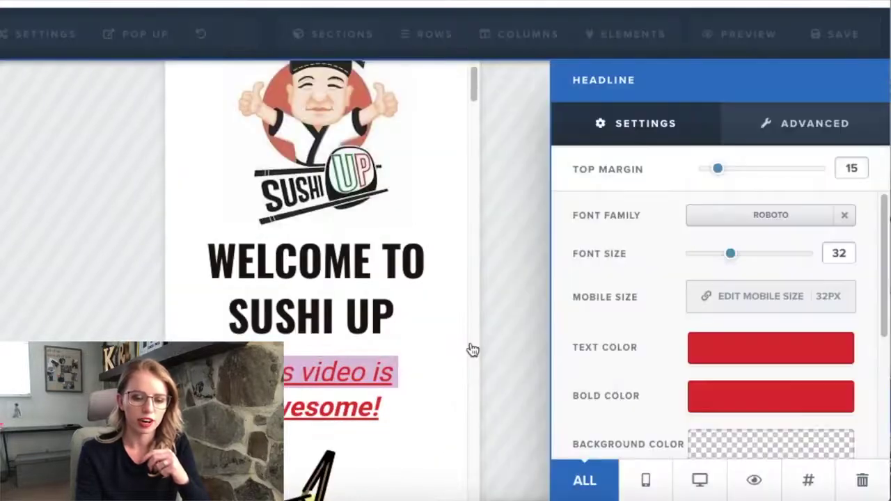
click(761, 402)
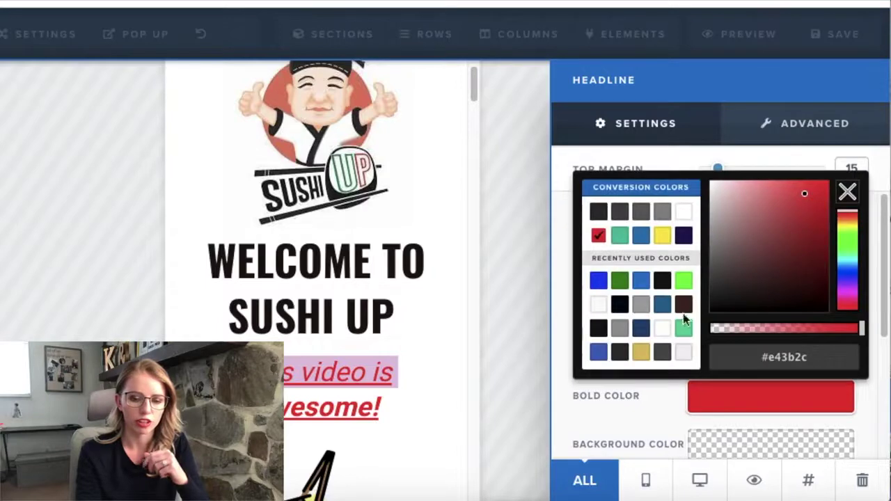
click(683, 282)
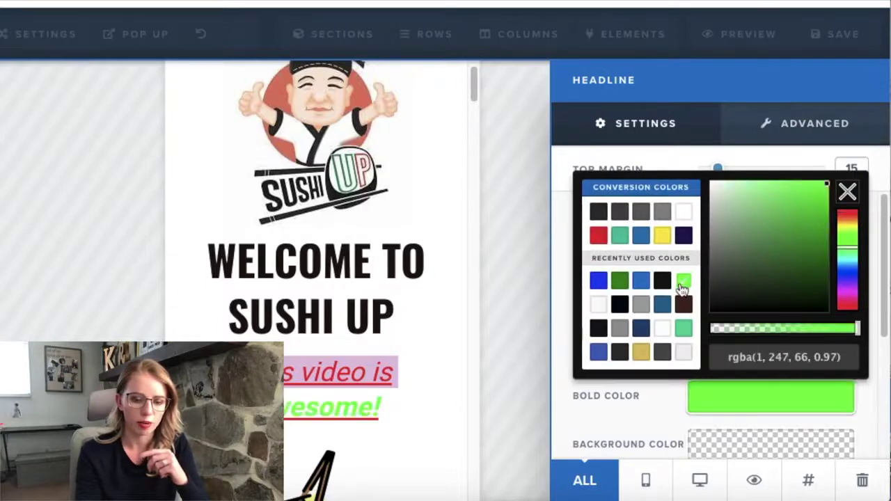
click(458, 371)
- Remove the underline from the word "awesome!" in the headline
click(511, 407)
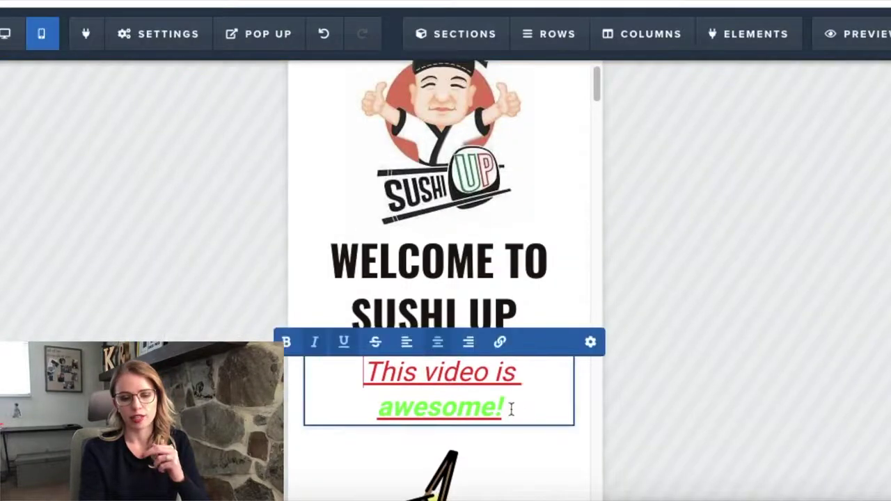
drag(511, 408, 341, 409)
click(341, 345)
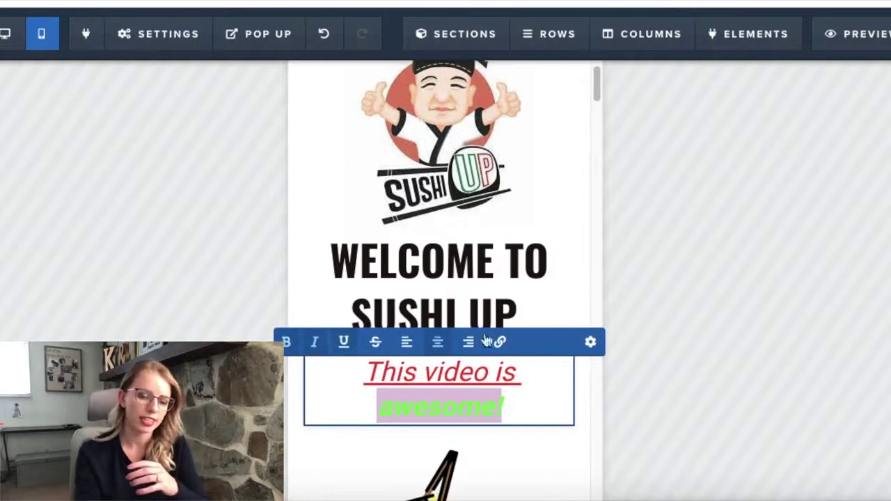
click(568, 316)
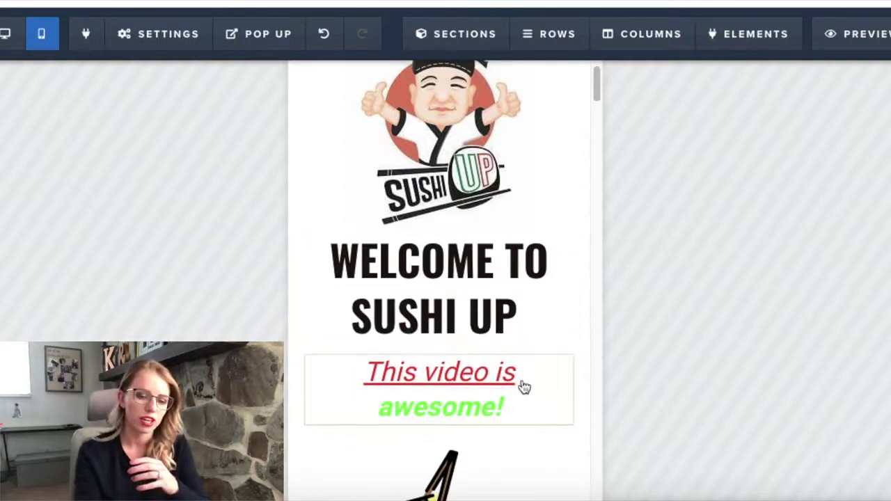
- Review the font, mobile size and color settings of the "This video is awesome!" headline
mouse_move(523, 385)
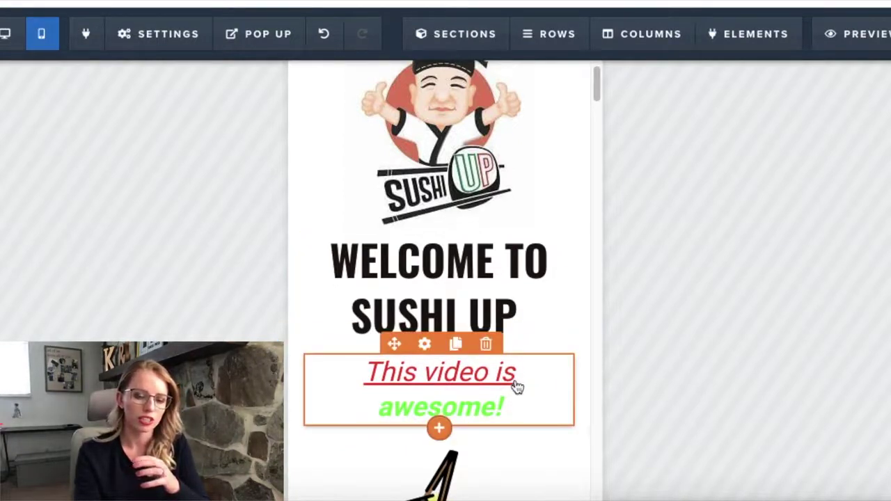
click(424, 344)
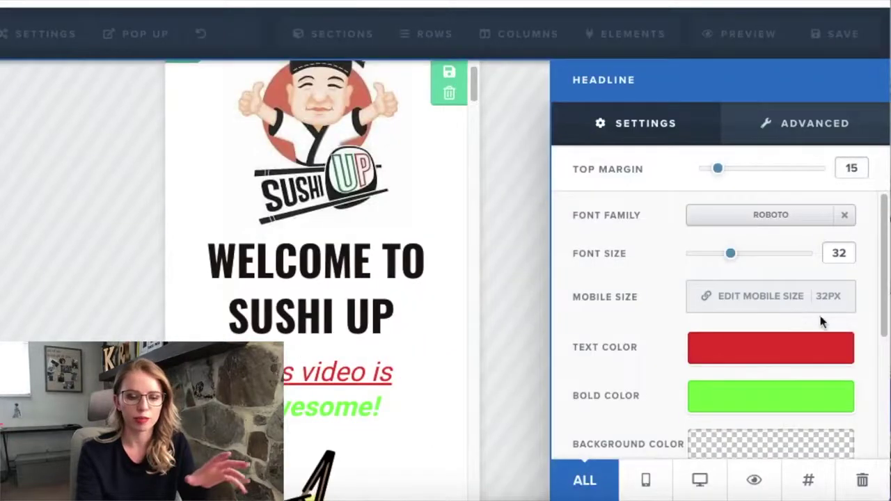
mouse_move(829, 308)
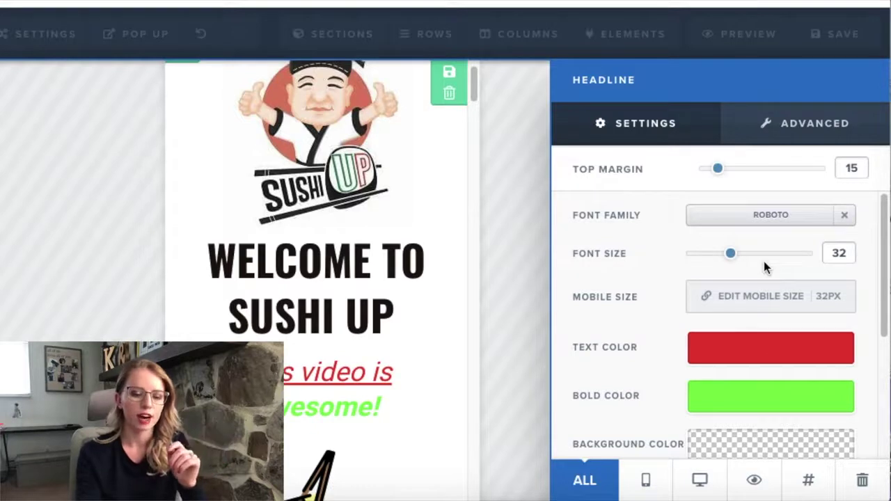
click(444, 225)
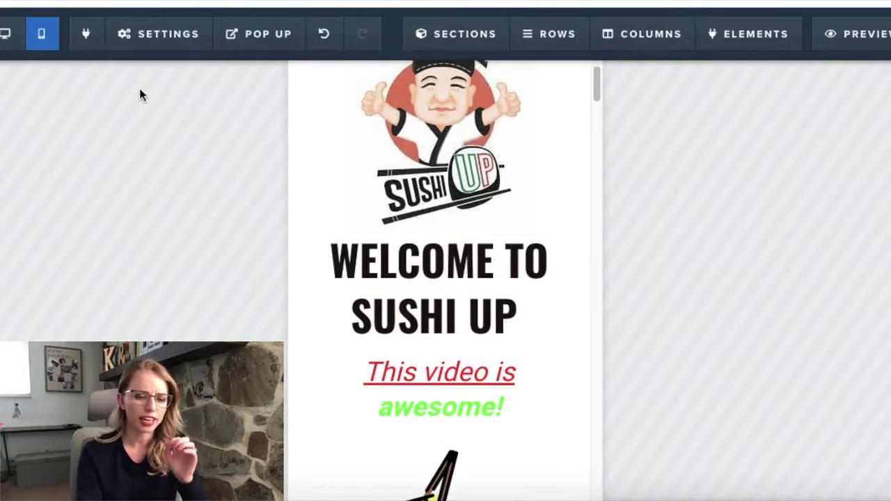
- Switch to the desktop layout, show the page's pop-up and look through its content
click(10, 36)
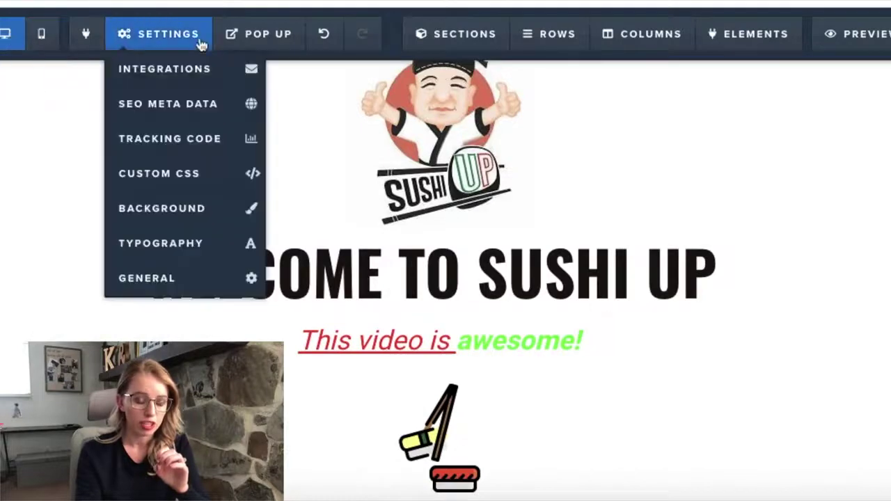
mouse_move(258, 35)
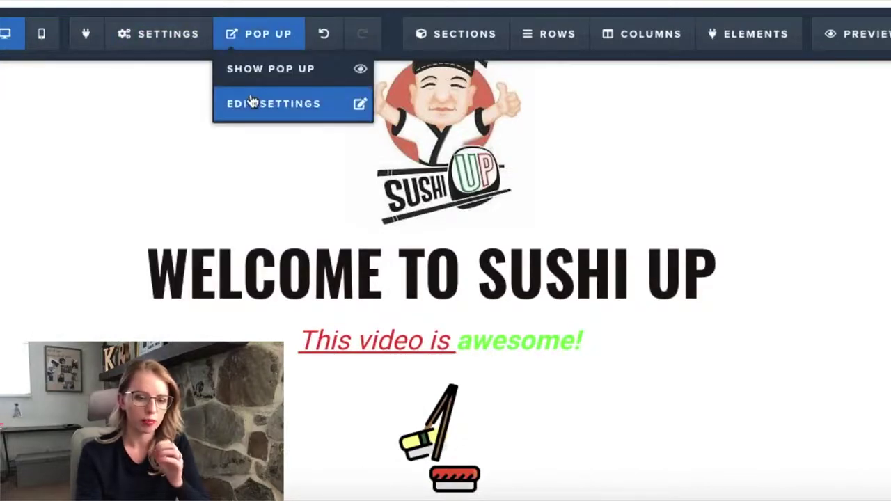
click(252, 102)
click(611, 206)
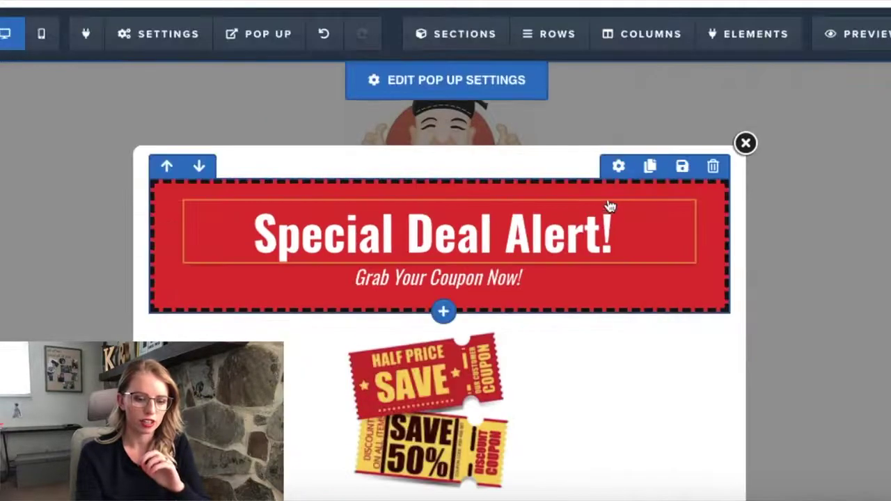
scroll(636, 289, down, 3)
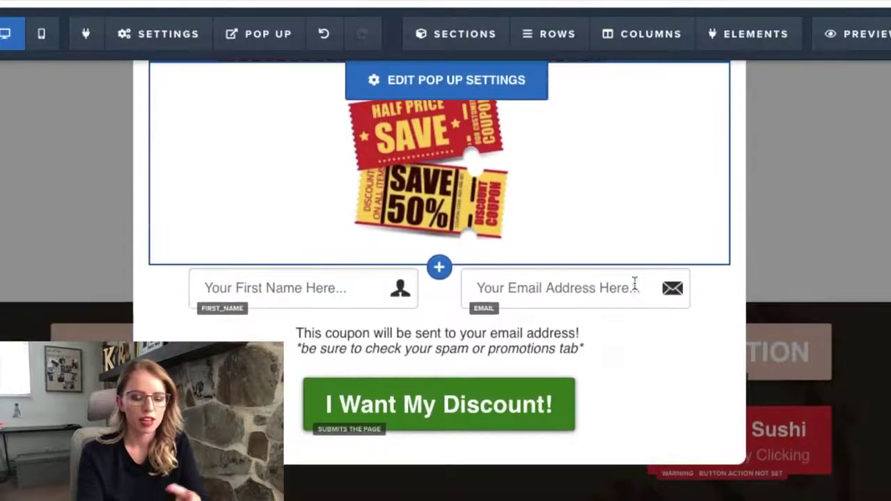
scroll(635, 285, up, 3)
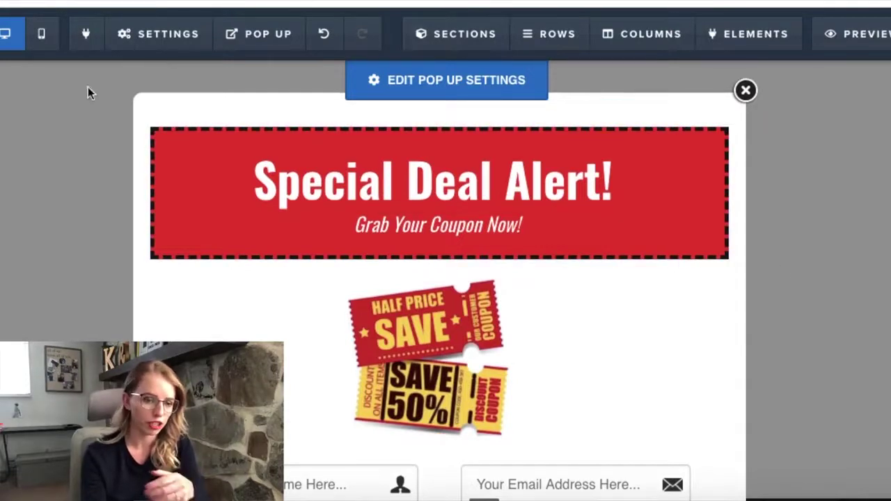
- In the mobile layout, set the mobile text size of the pop-up's "I Want My Discount!" button to 22px
click(42, 40)
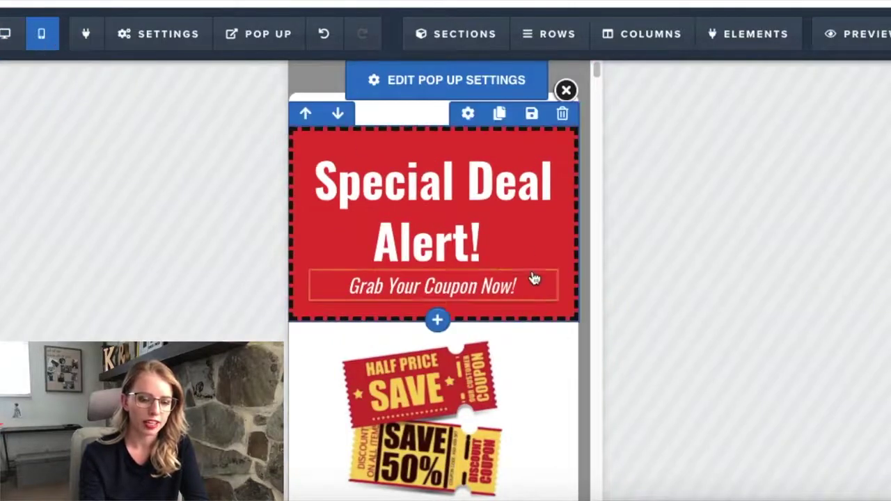
scroll(555, 369, down, 3)
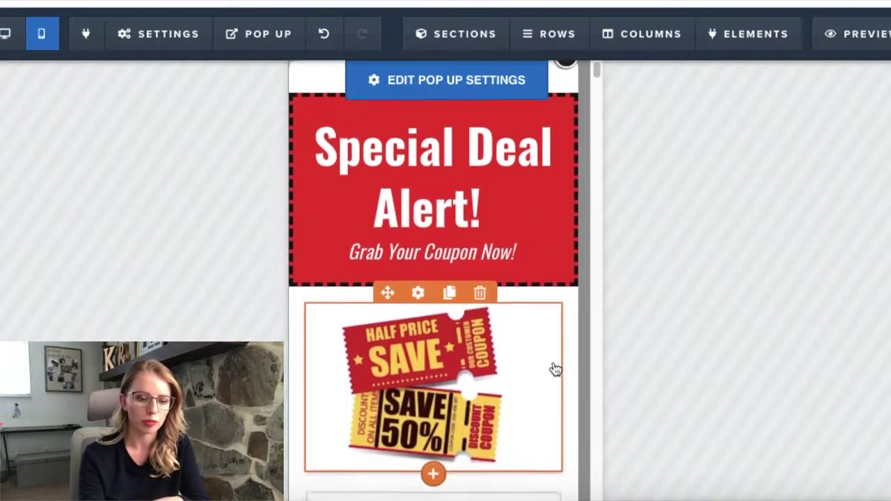
scroll(555, 369, down, 3)
click(553, 370)
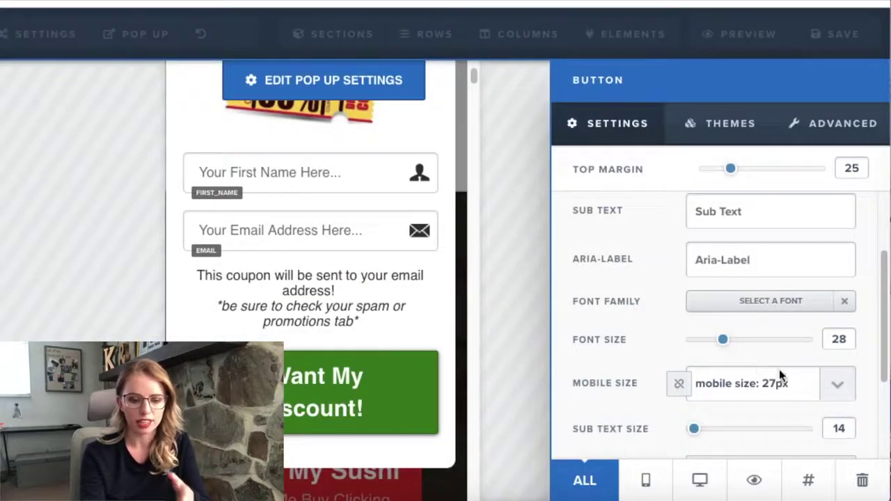
click(838, 385)
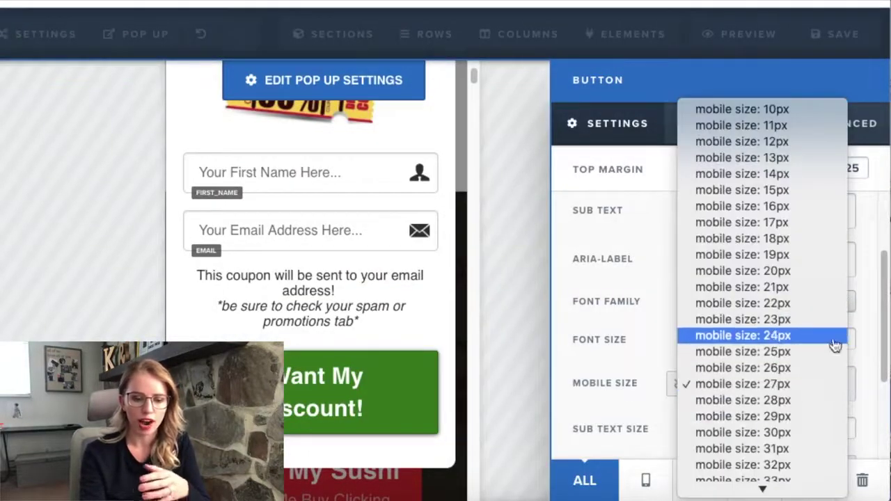
key(Escape)
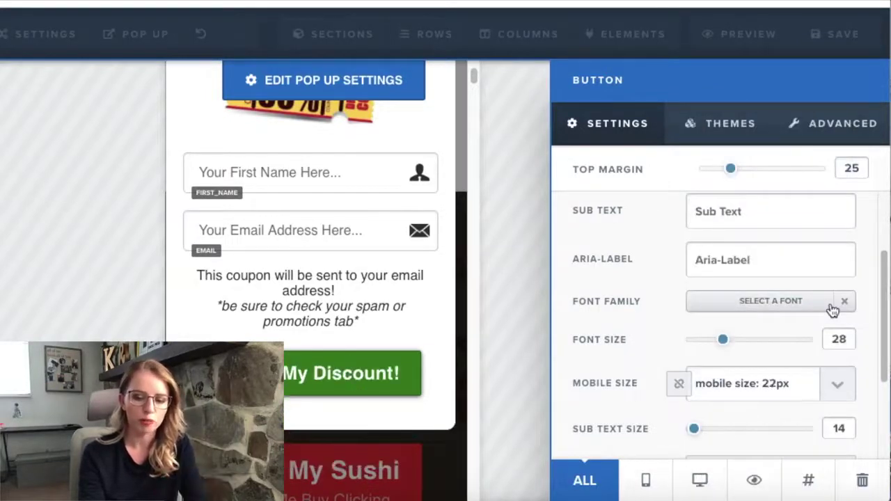
click(484, 366)
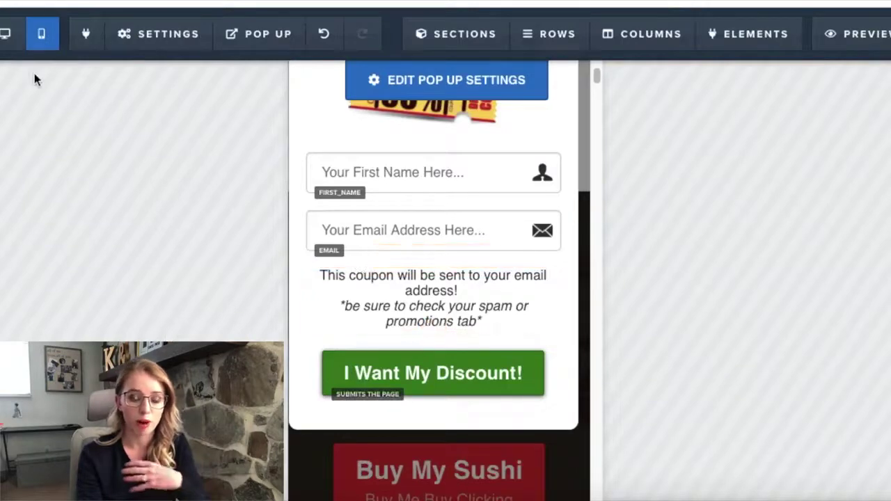
- Return to the desktop layout and close the "Special Deal Alert!" pop-up
click(9, 38)
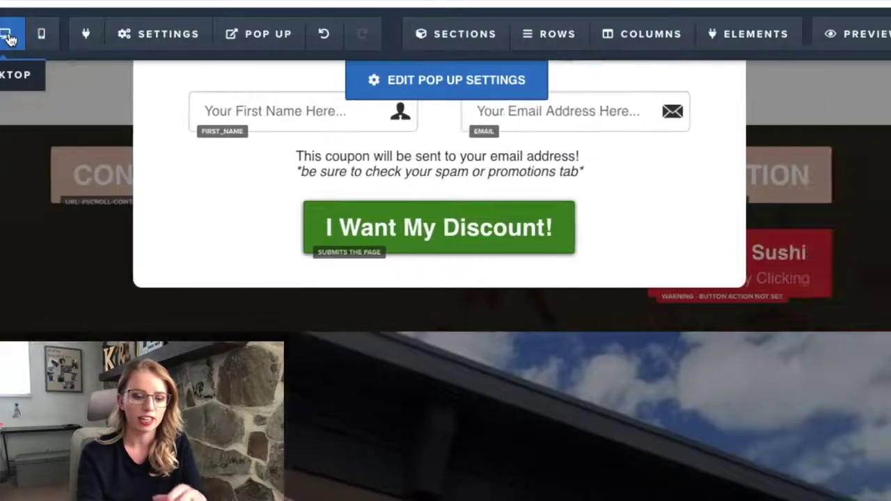
scroll(522, 160, up, 3)
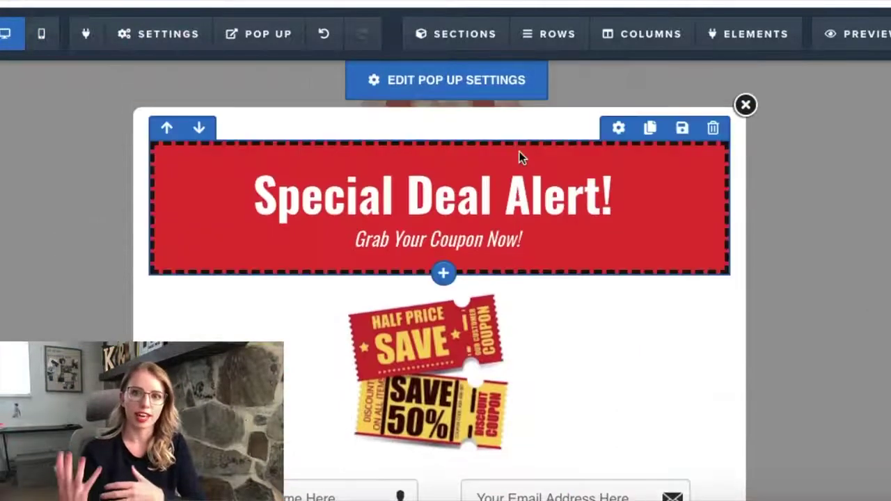
click(747, 106)
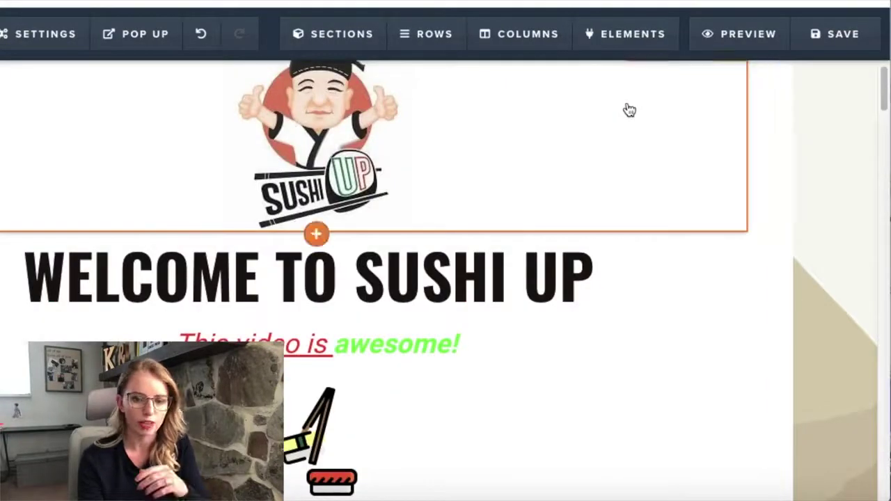
- Save the changes made to the page
click(834, 35)
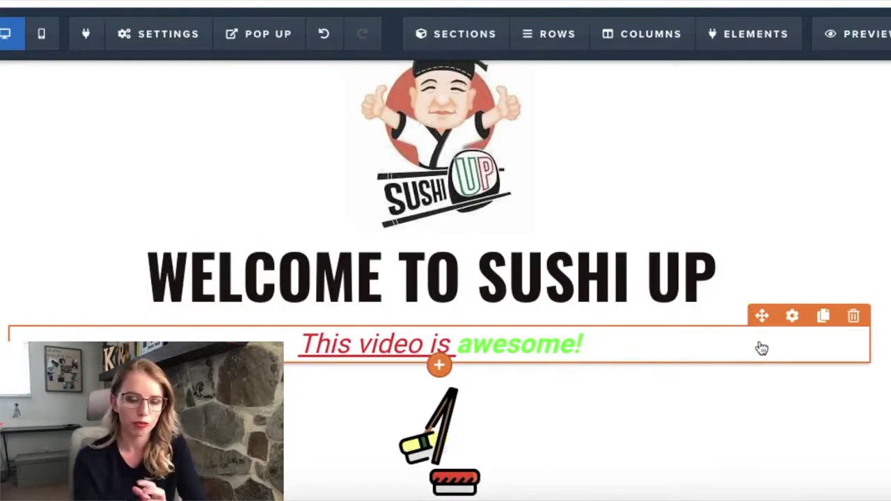
- Make the "This video is awesome!" headline visible on mobile only and check it in the desktop and mobile layouts
click(793, 319)
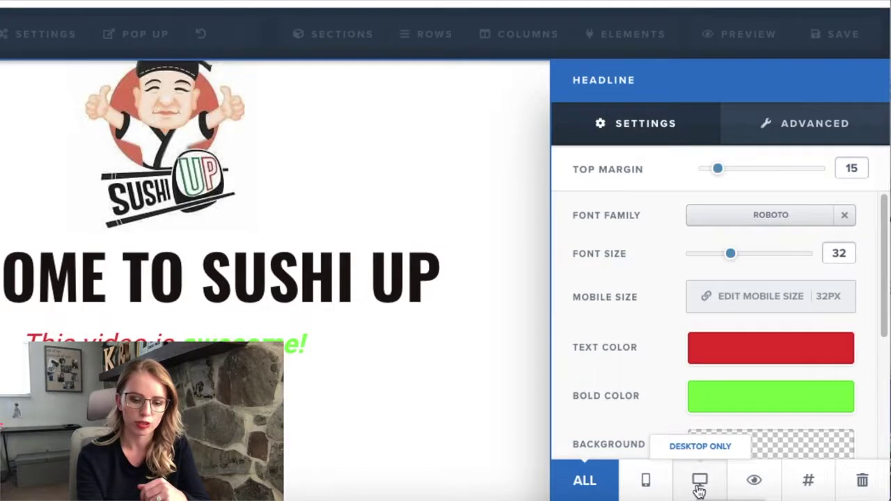
click(647, 482)
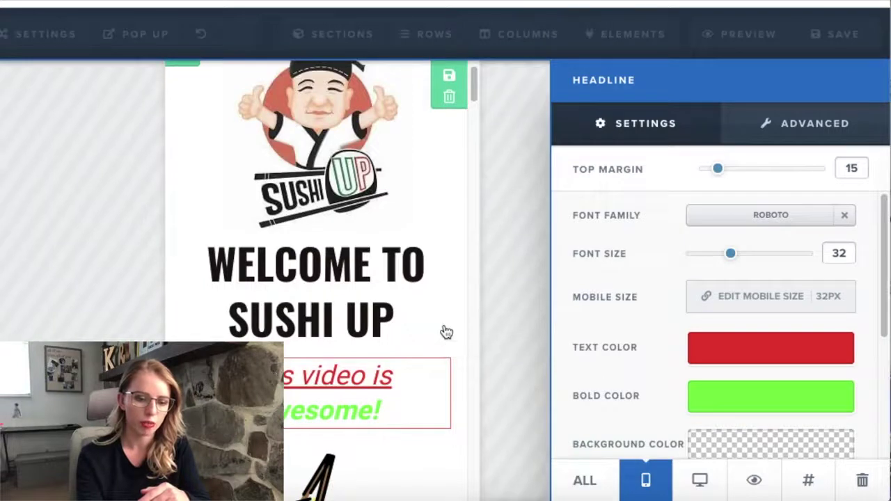
click(446, 332)
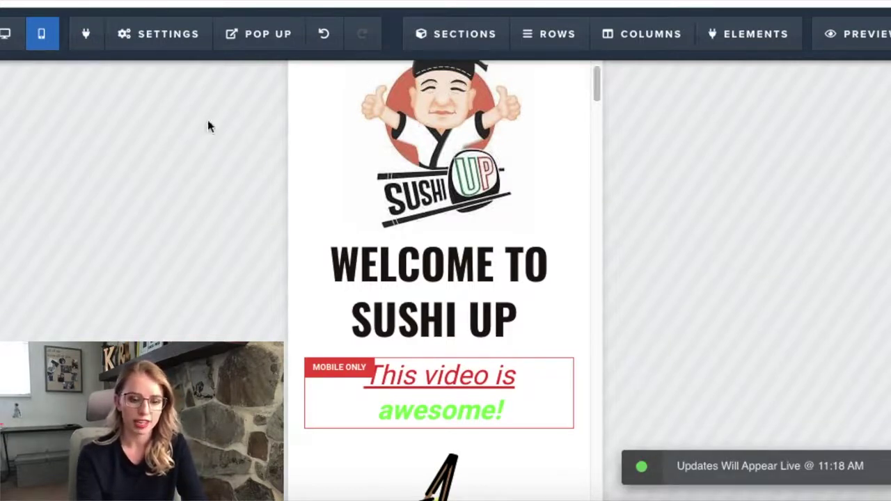
click(3, 42)
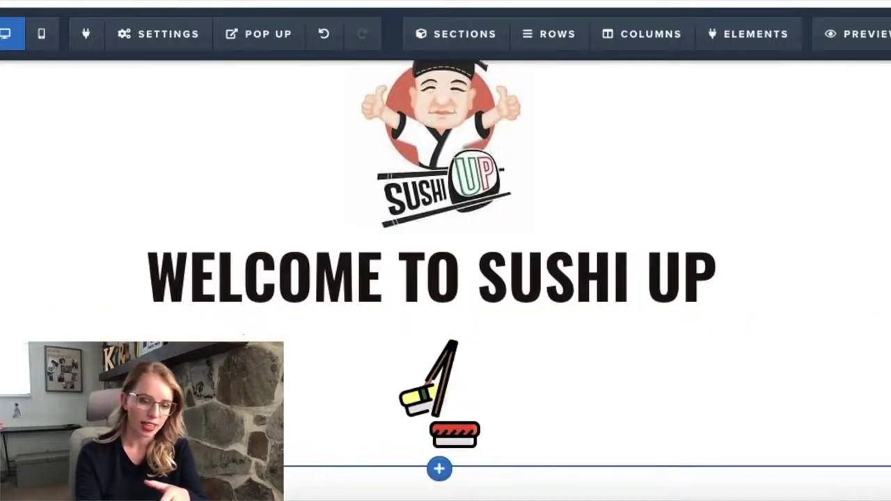
click(48, 45)
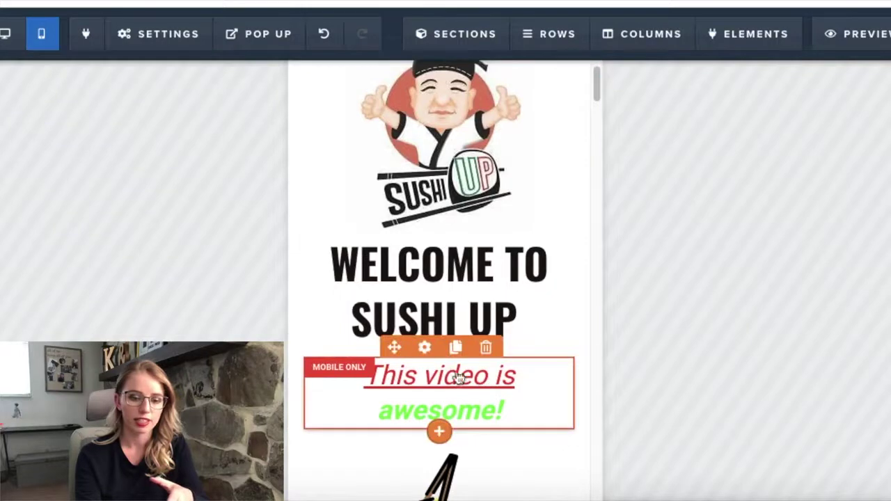
- Set the "This video is awesome!" headline to show on desktop only and close its settings
click(434, 360)
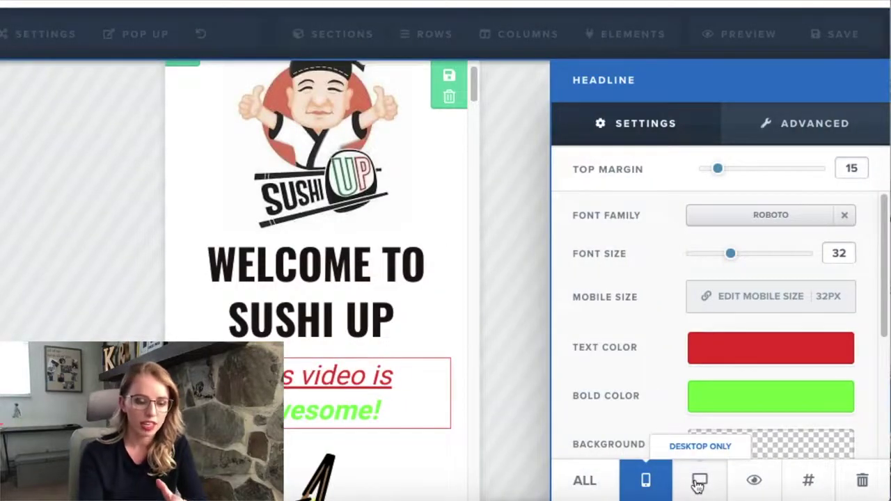
click(699, 482)
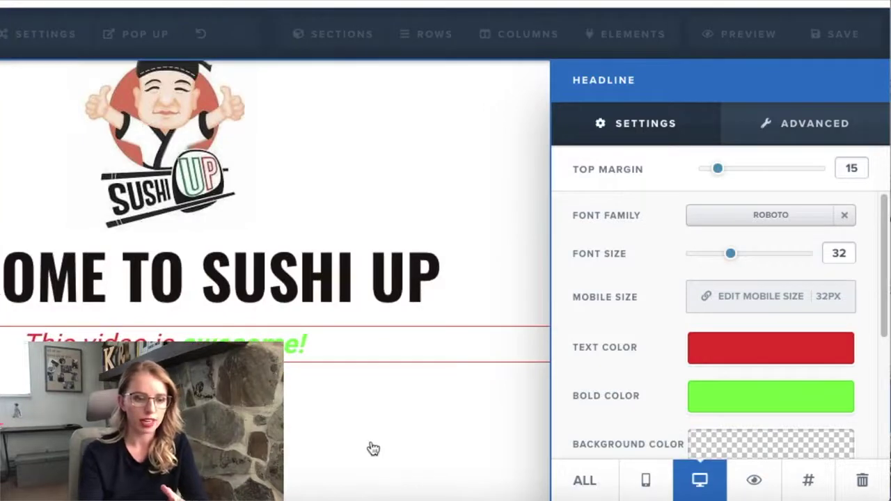
click(477, 232)
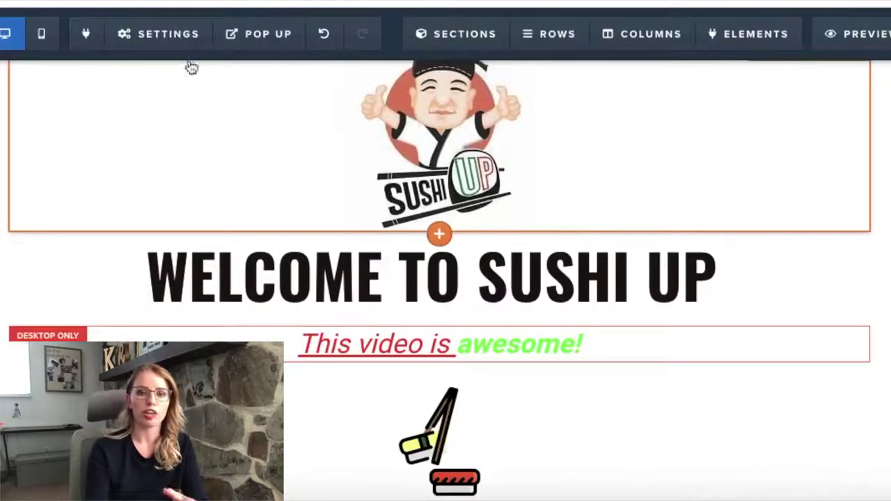